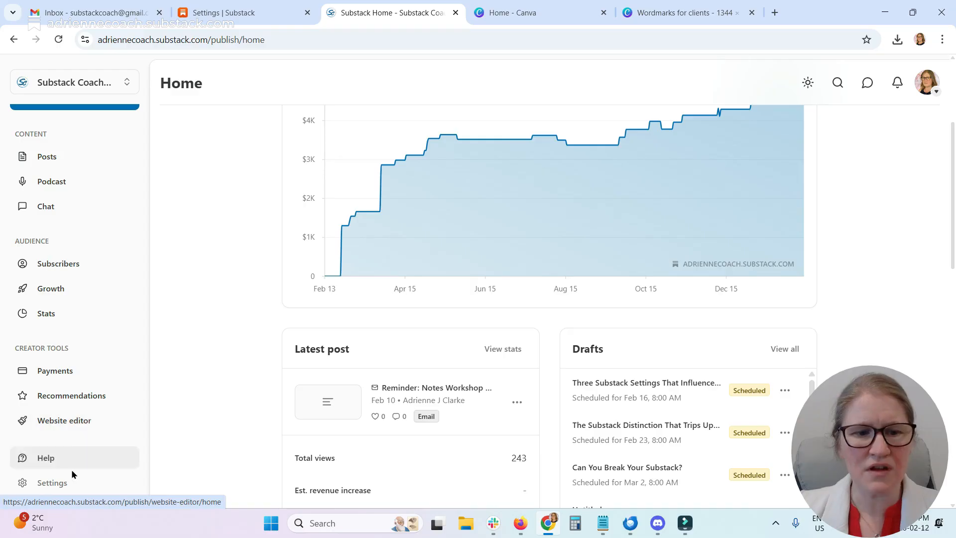
- Open the website theme editor from the Website section of the publication settings
click(65, 484)
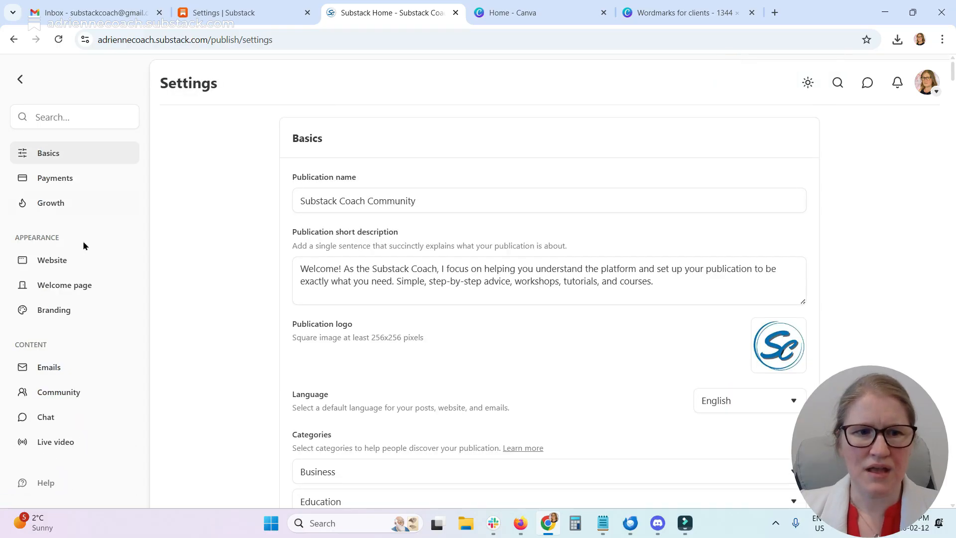
click(59, 260)
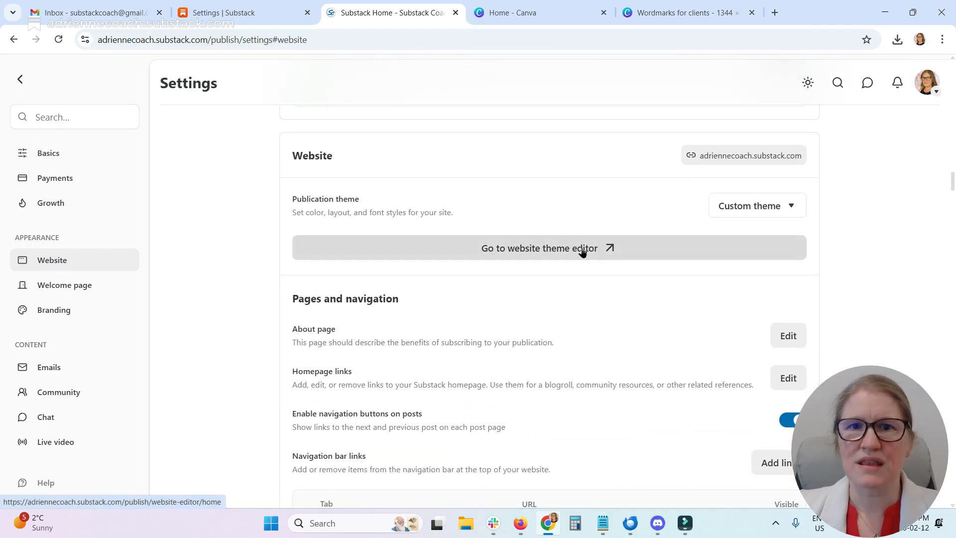
click(582, 249)
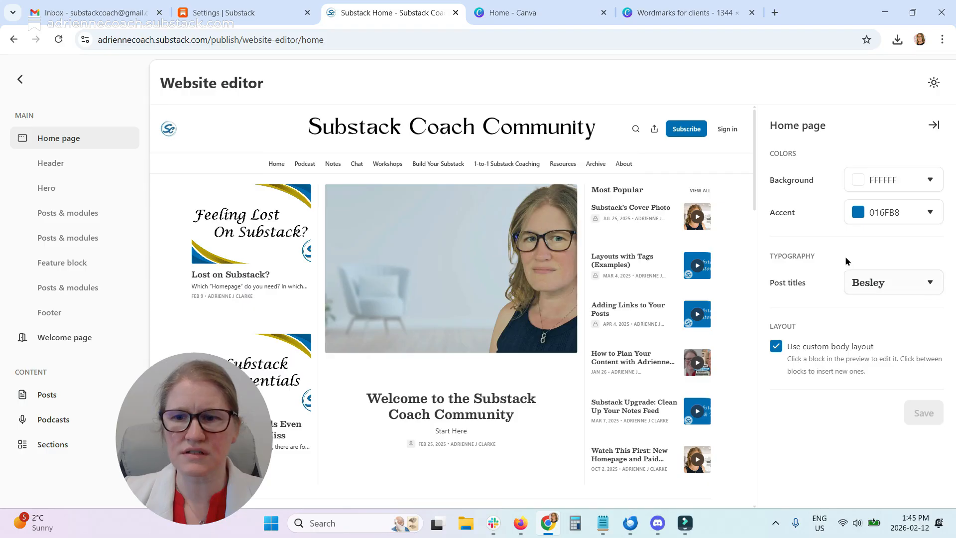
- Examine the home page's post title fonts and its background and accent color choices without changing them
click(929, 284)
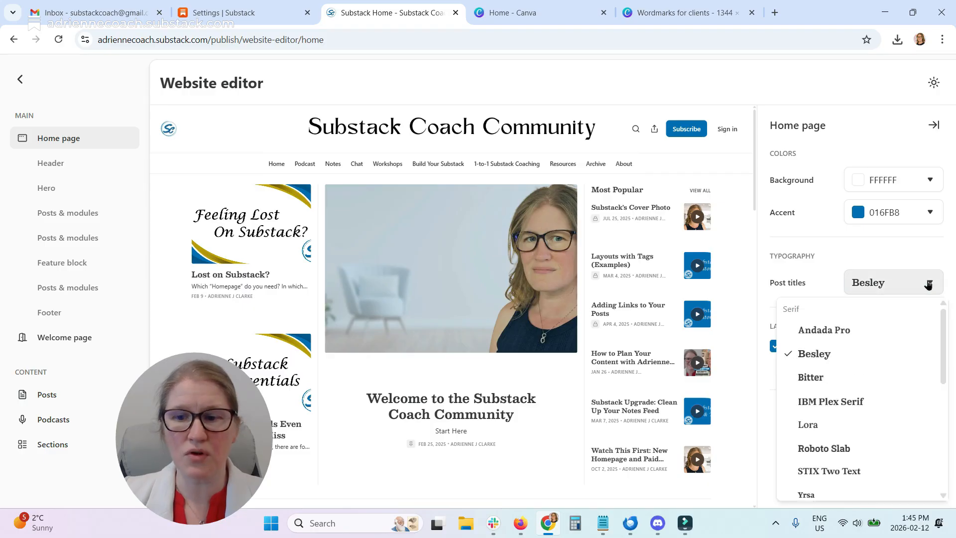
scroll(898, 348, down, 2)
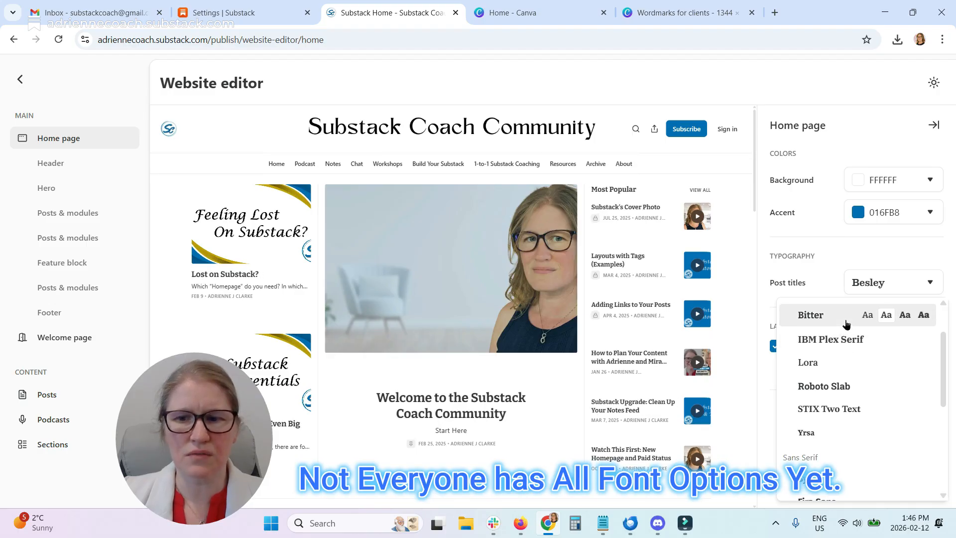
click(853, 260)
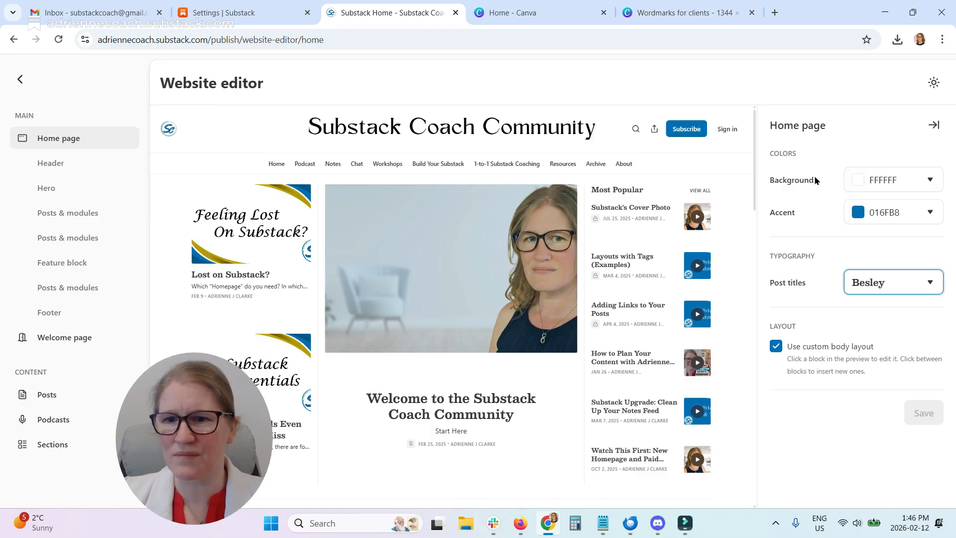
click(908, 180)
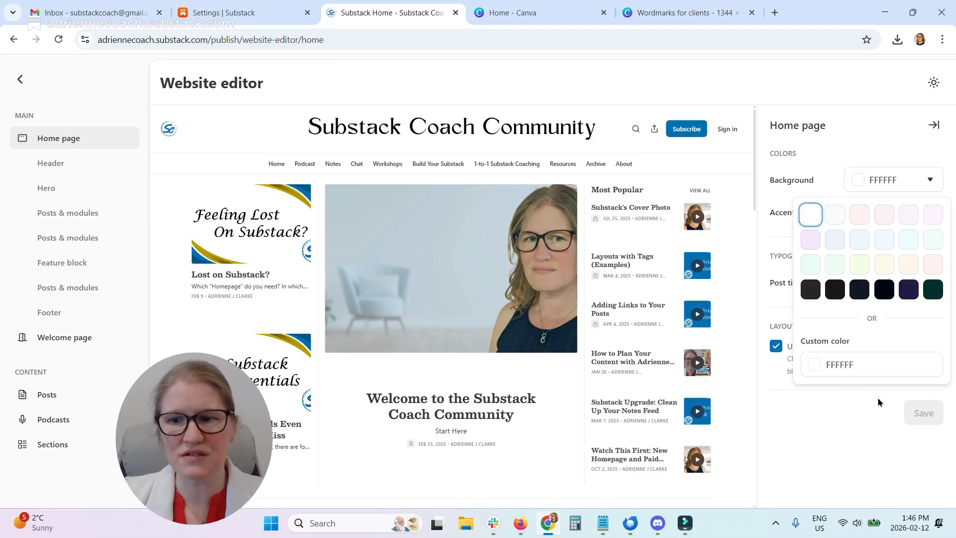
click(817, 139)
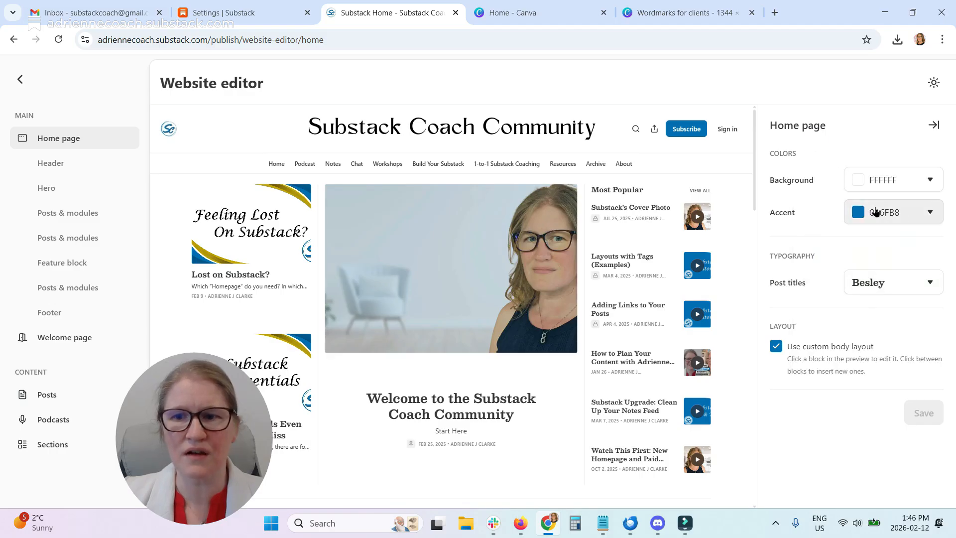
click(901, 214)
click(902, 216)
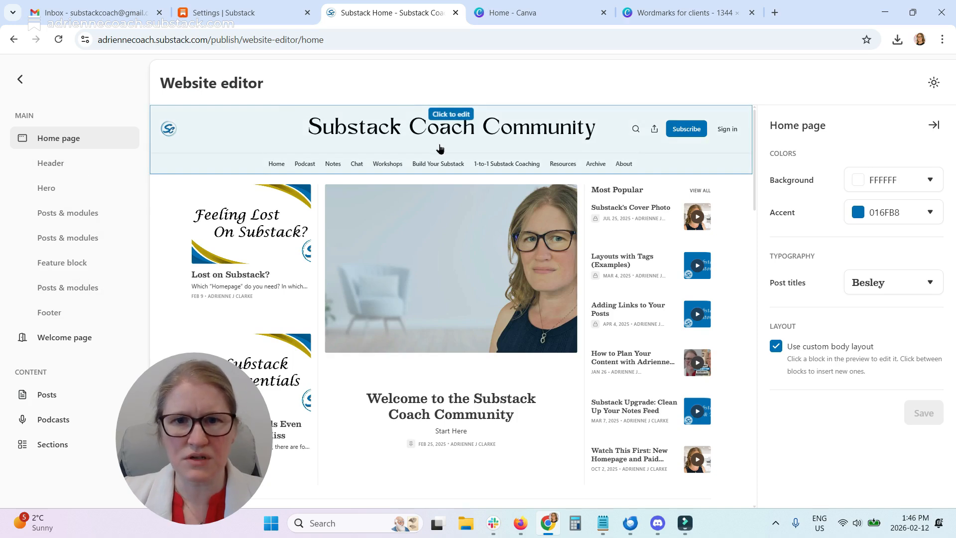
- Open the home page header for editing and review its layout options, keeping Standard
click(449, 119)
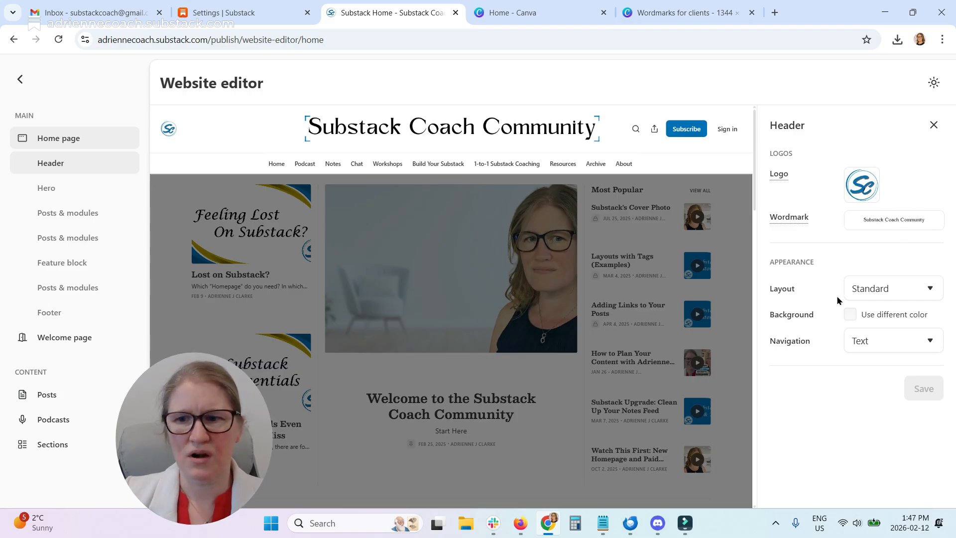
click(879, 300)
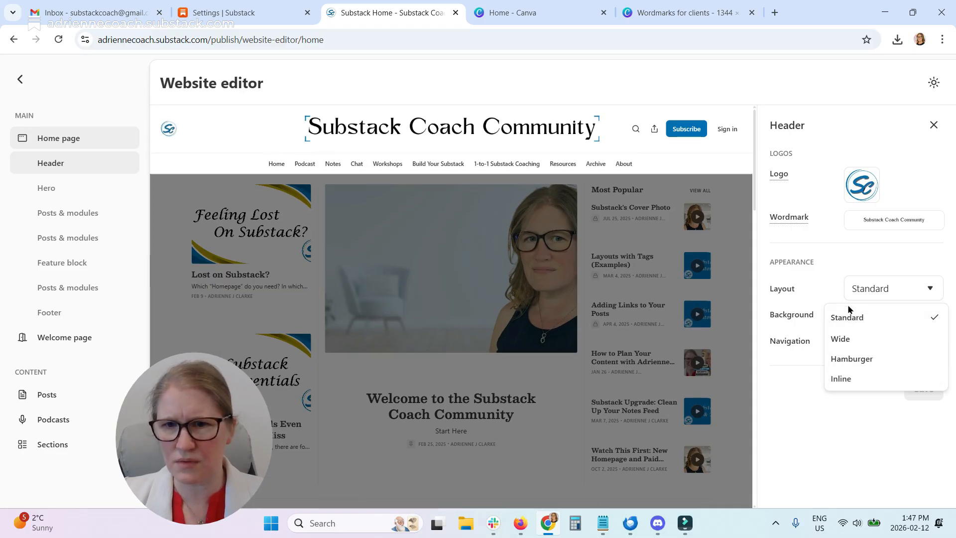
click(820, 270)
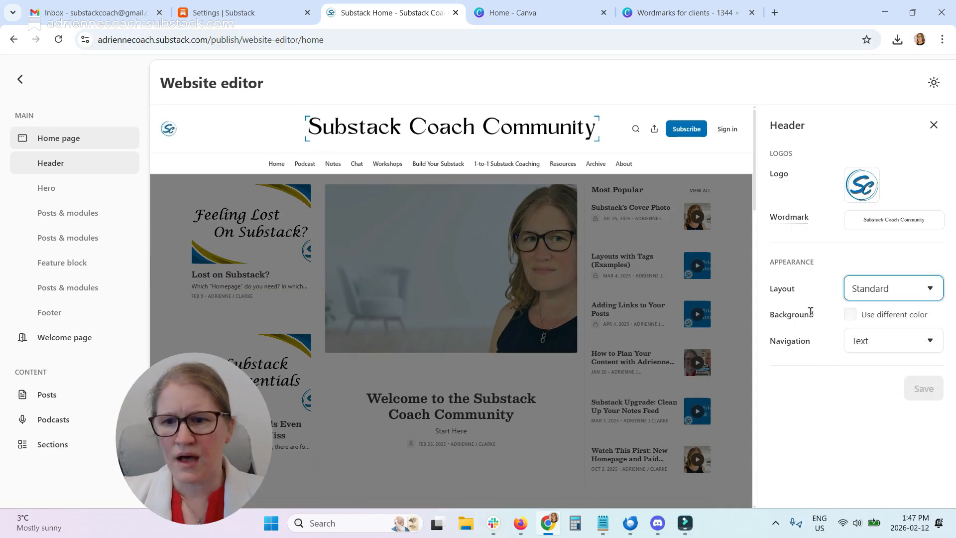
- Give the header a different background color, using the custom color 016FB8
click(850, 315)
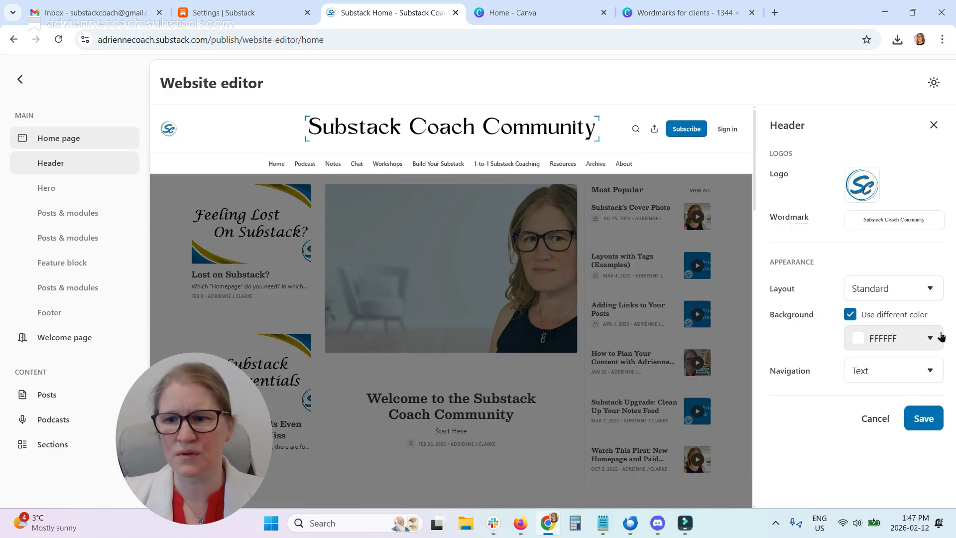
click(929, 339)
click(861, 299)
drag(861, 300, 824, 299)
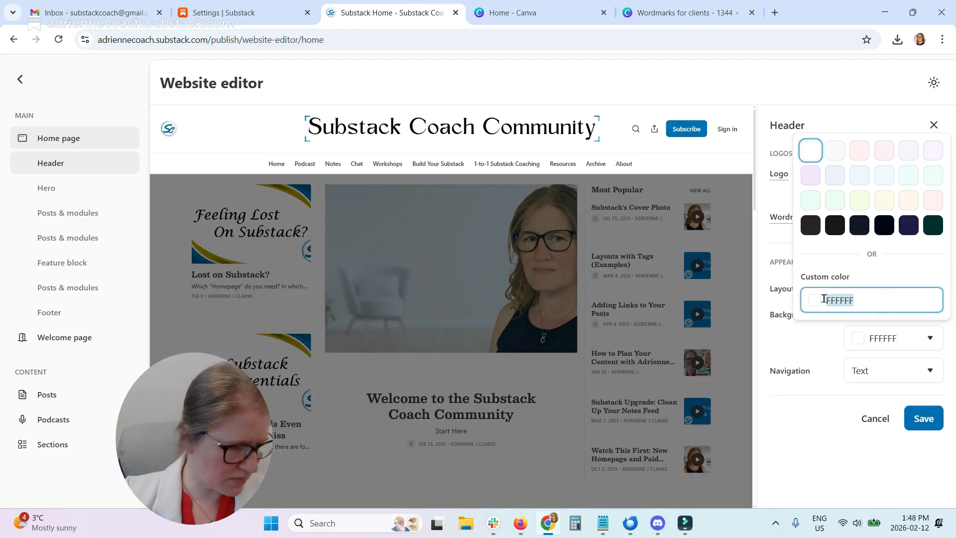
text(016F)
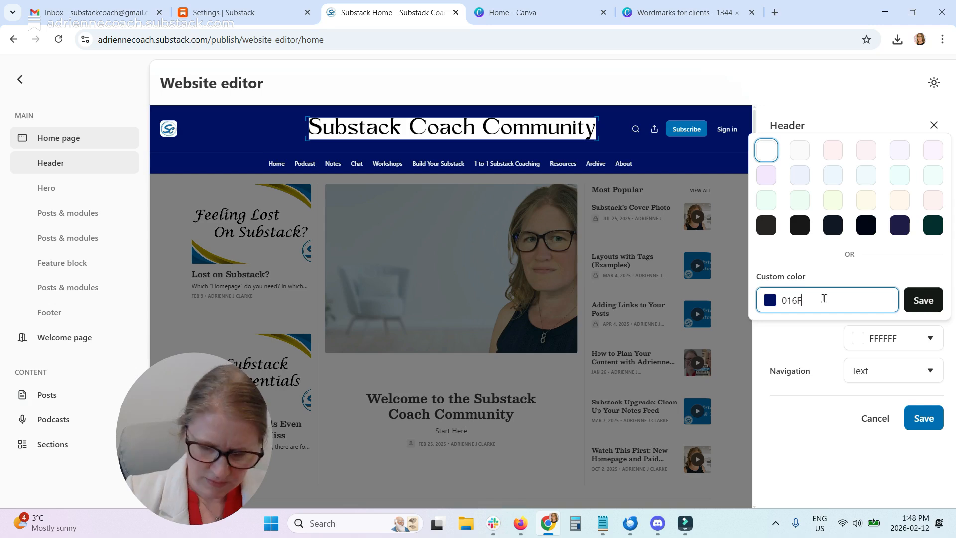
text(B)
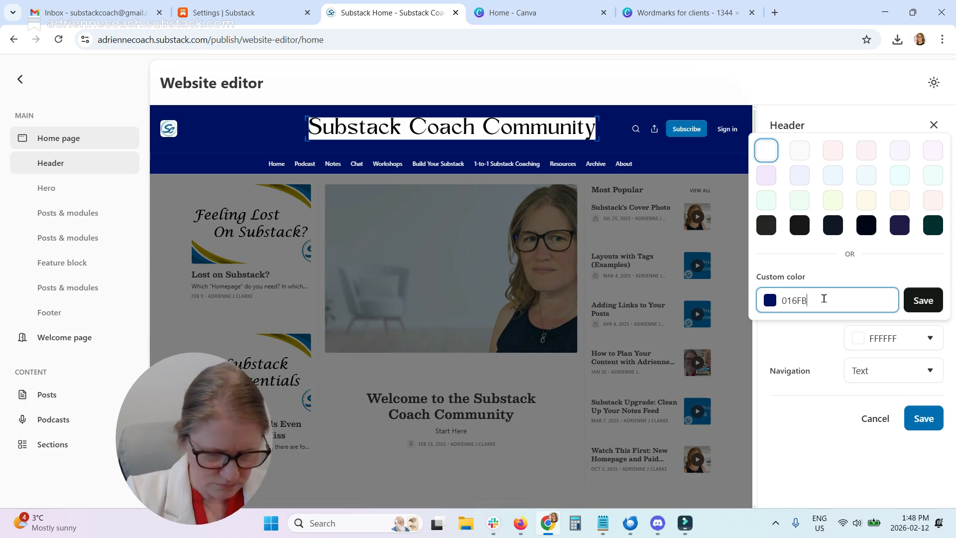
text(8)
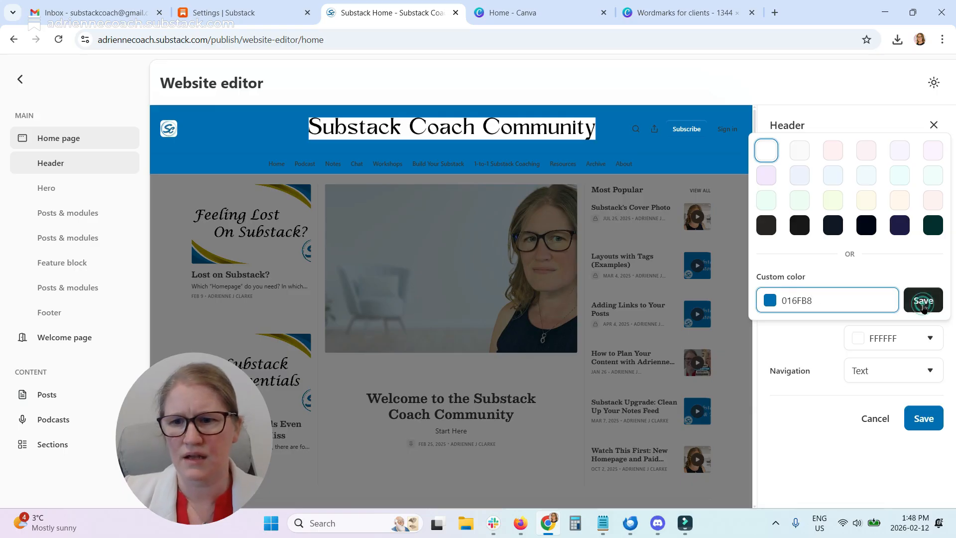
click(923, 301)
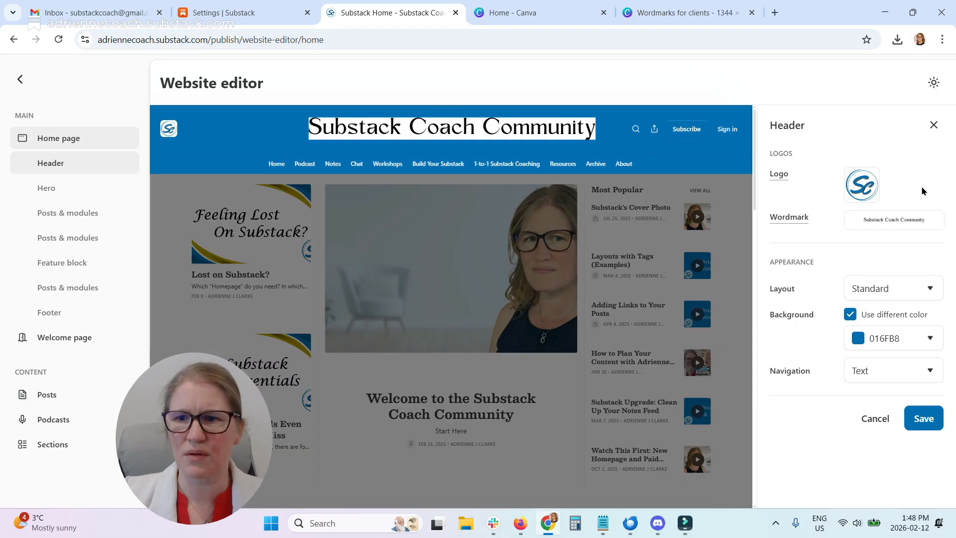
- Remove the existing wordmark image from the header
click(938, 218)
click(908, 274)
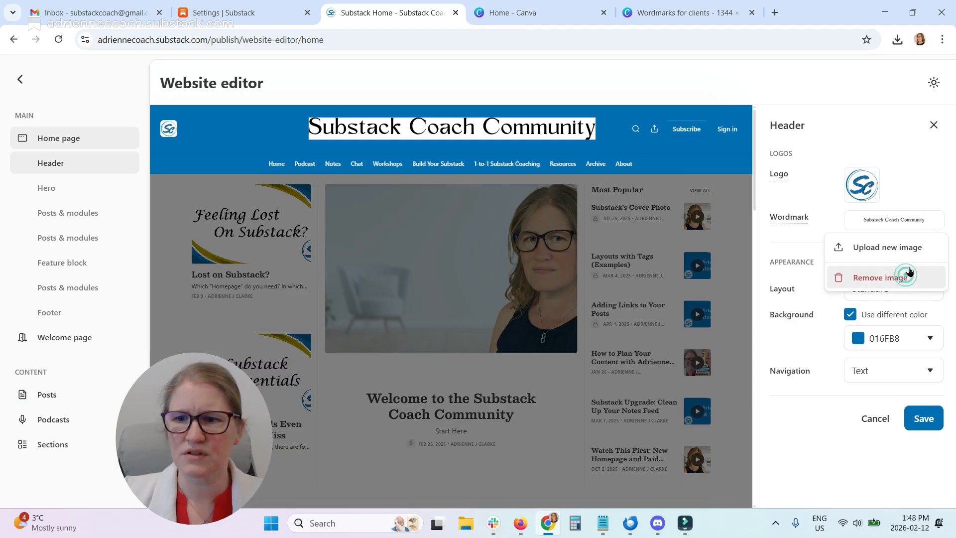
click(576, 301)
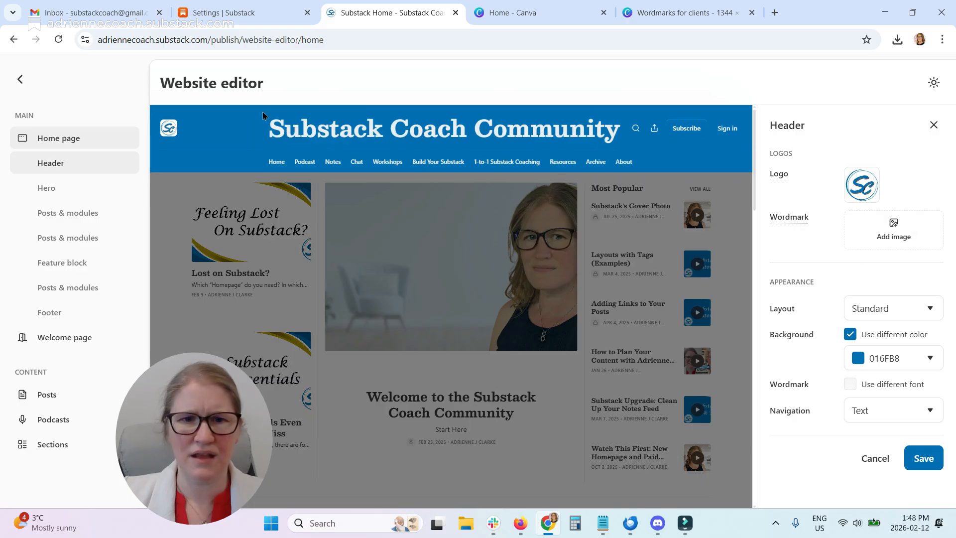
- Upload "Wordmarks for clients (3).png" from Downloads as the header's wordmark image
click(892, 241)
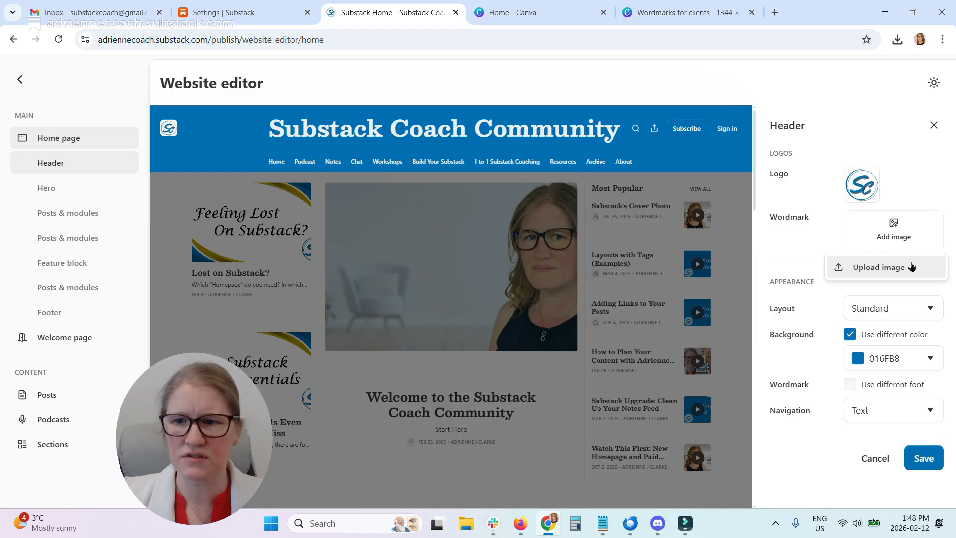
click(911, 266)
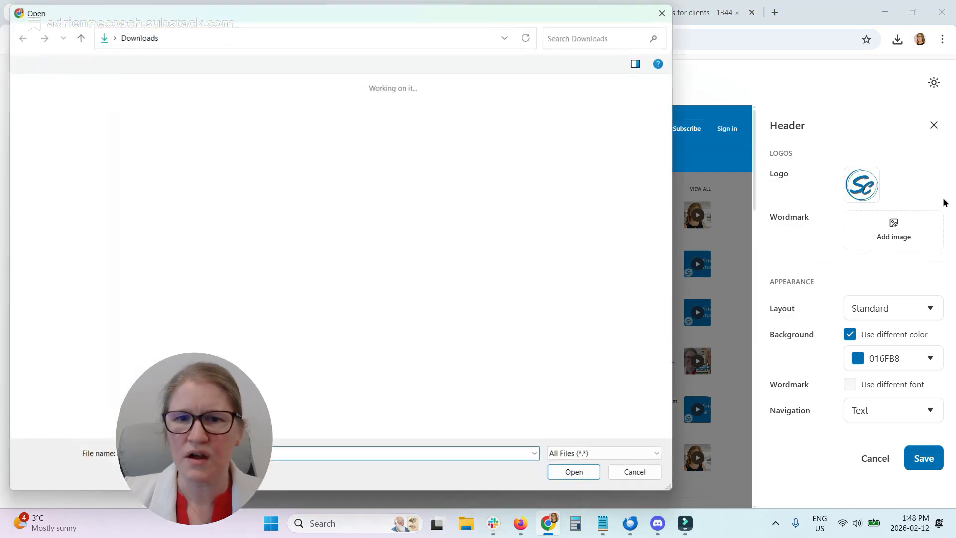
click(127, 144)
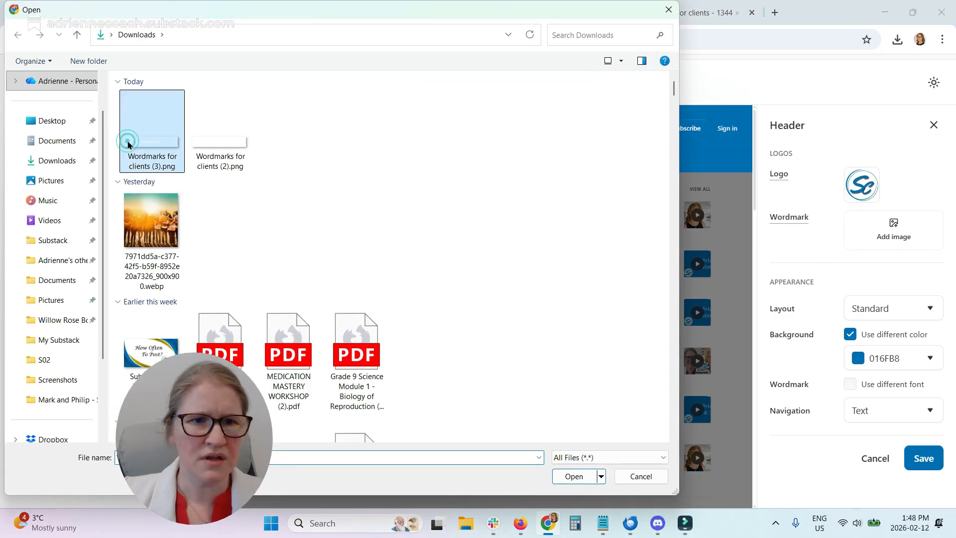
click(572, 479)
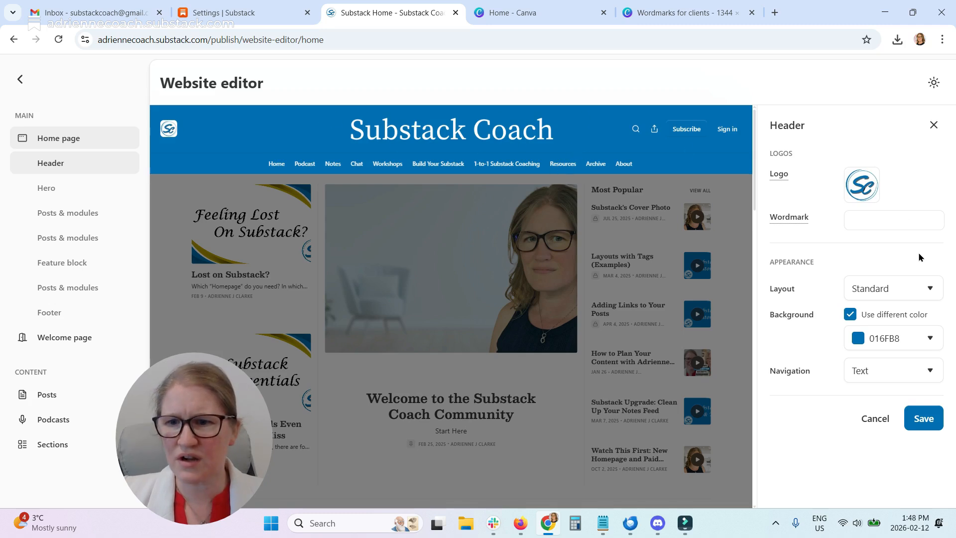
- Preview the other header layouts, keep Standard, and save the header changes
click(914, 285)
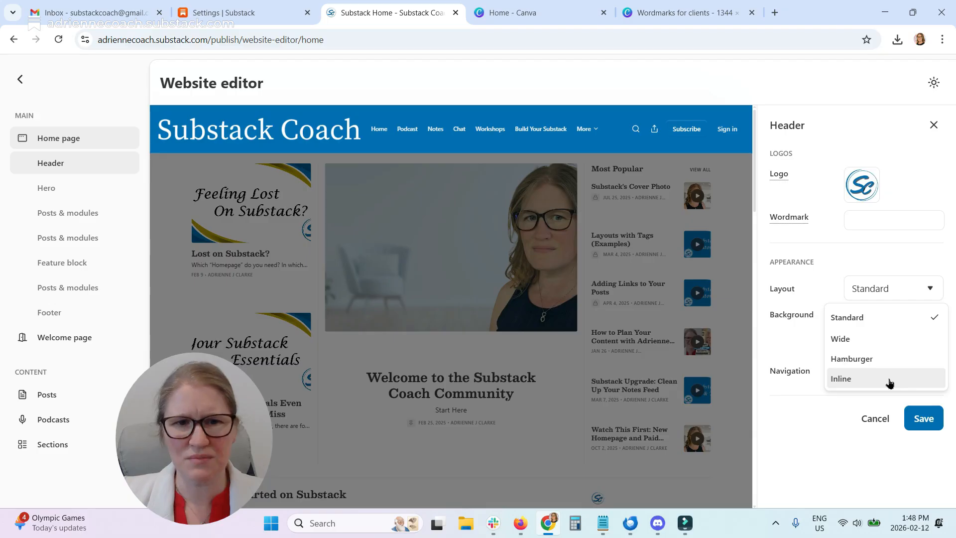
click(876, 287)
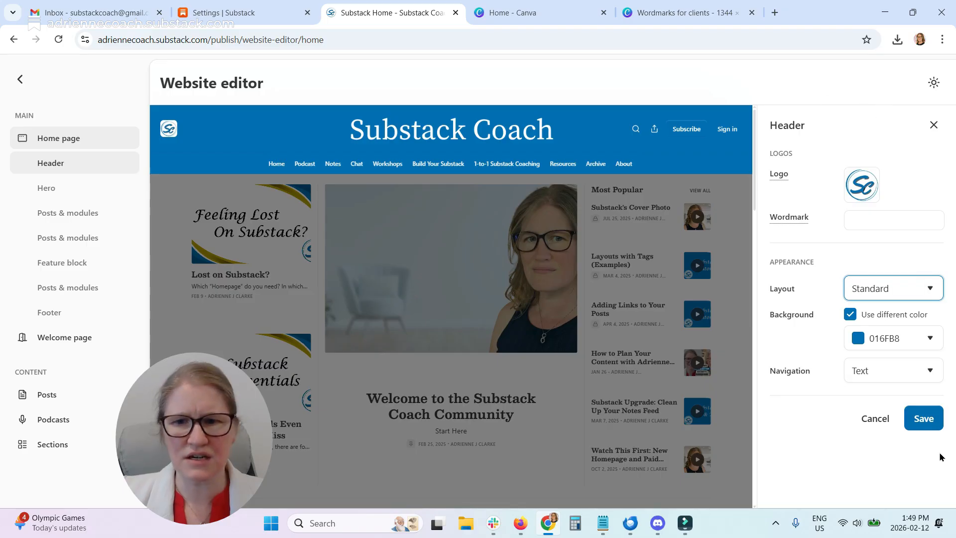
click(926, 418)
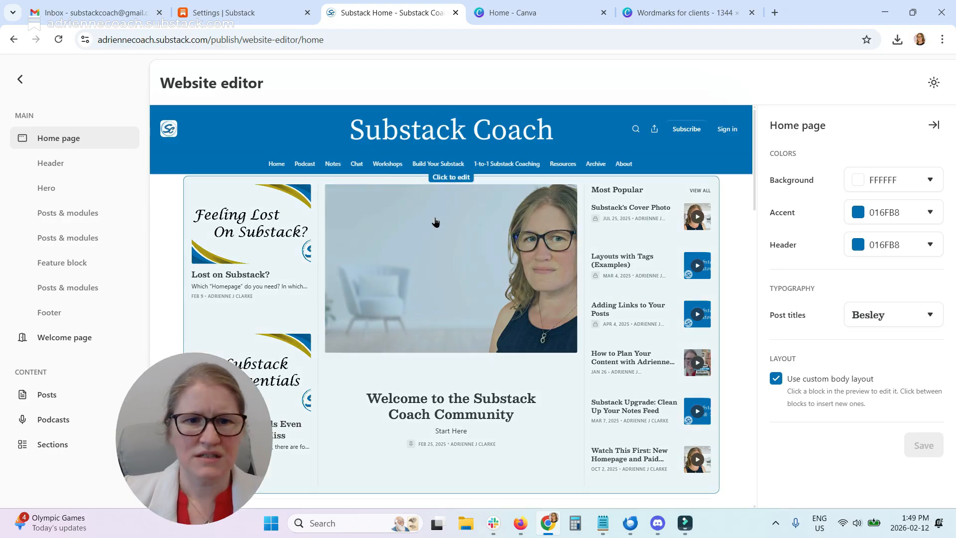
- Set the hero section's layout to Media feature, show the top posts row, and save it
click(455, 213)
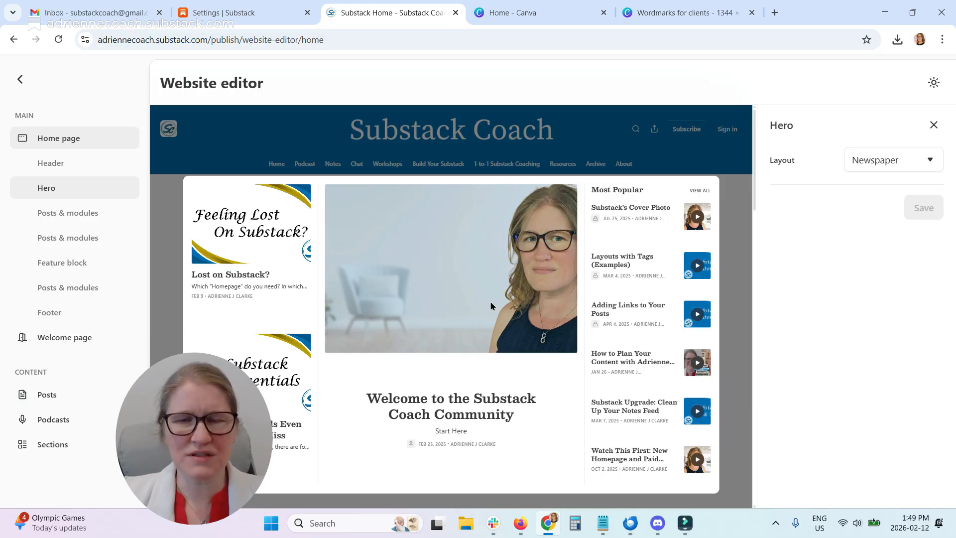
click(935, 158)
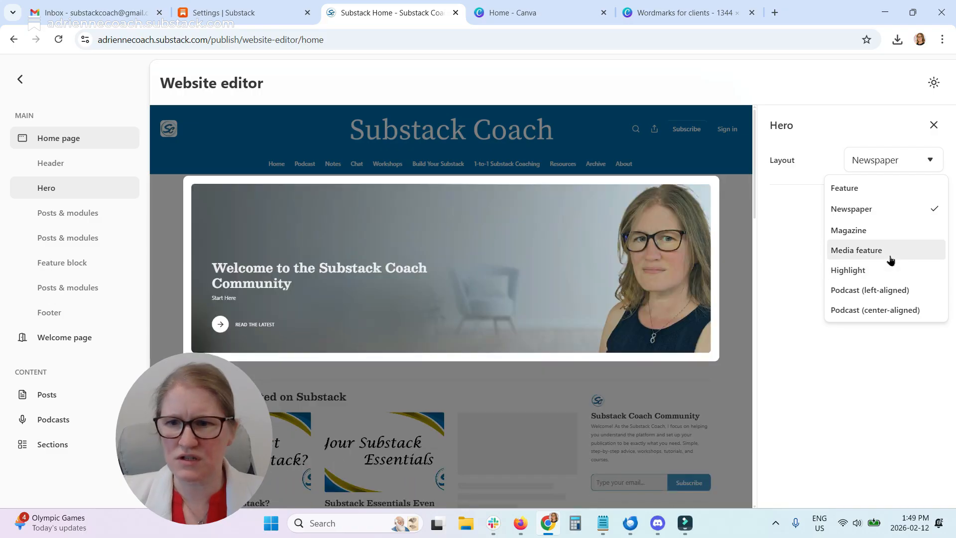
click(891, 255)
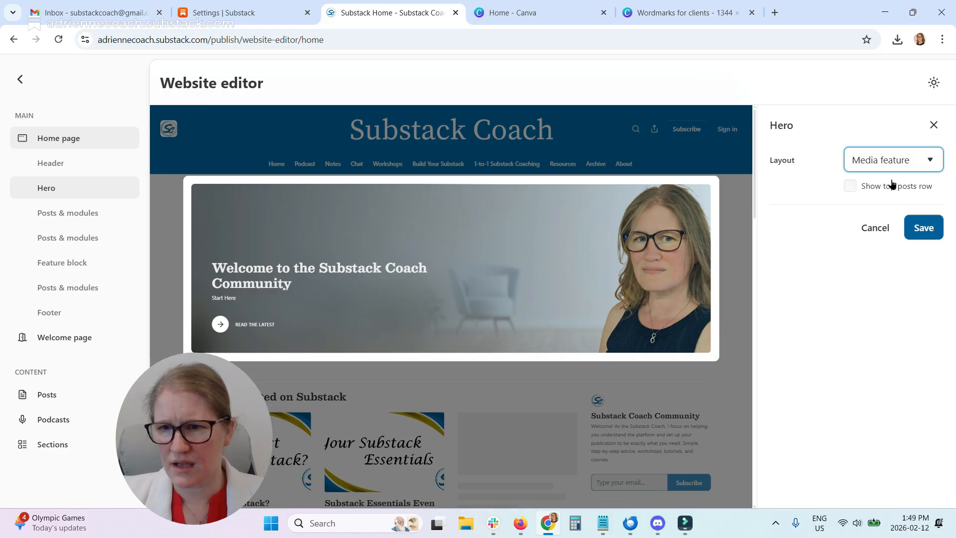
click(851, 187)
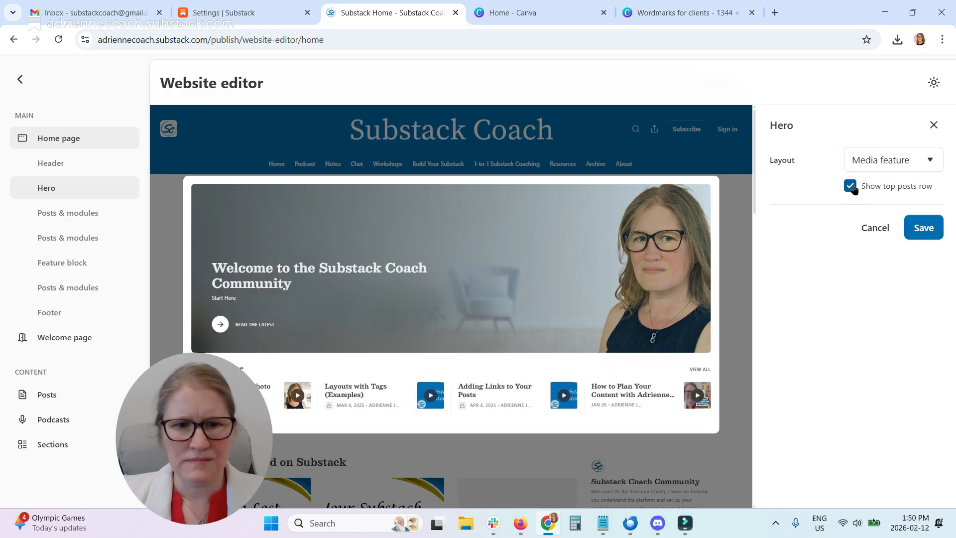
click(927, 230)
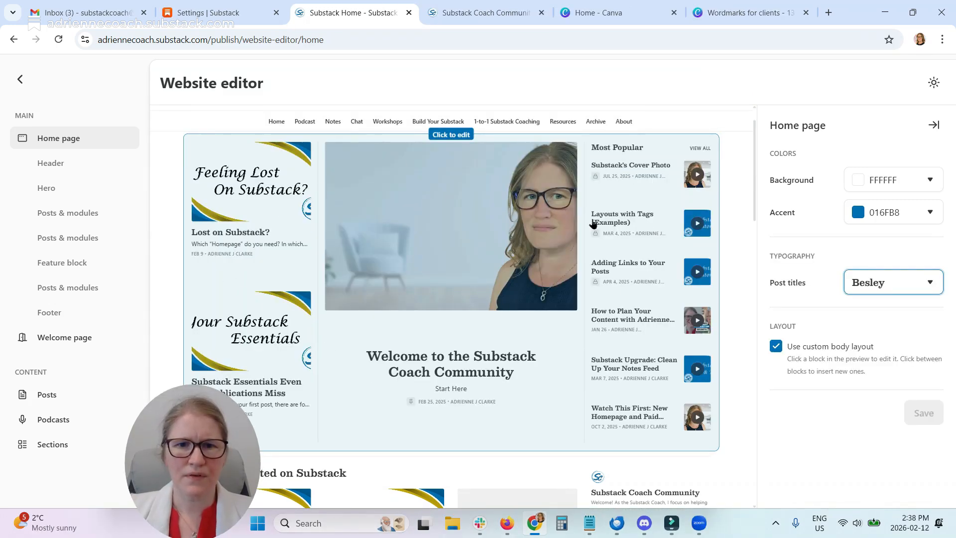
- Open the hero section and review the posts shown in its Newspaper layout
click(490, 188)
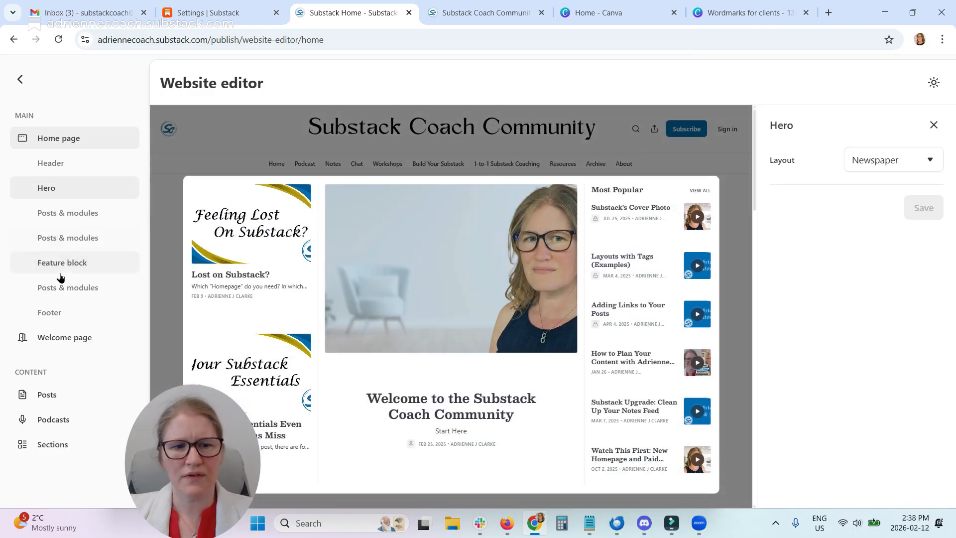
scroll(459, 398, down, 2)
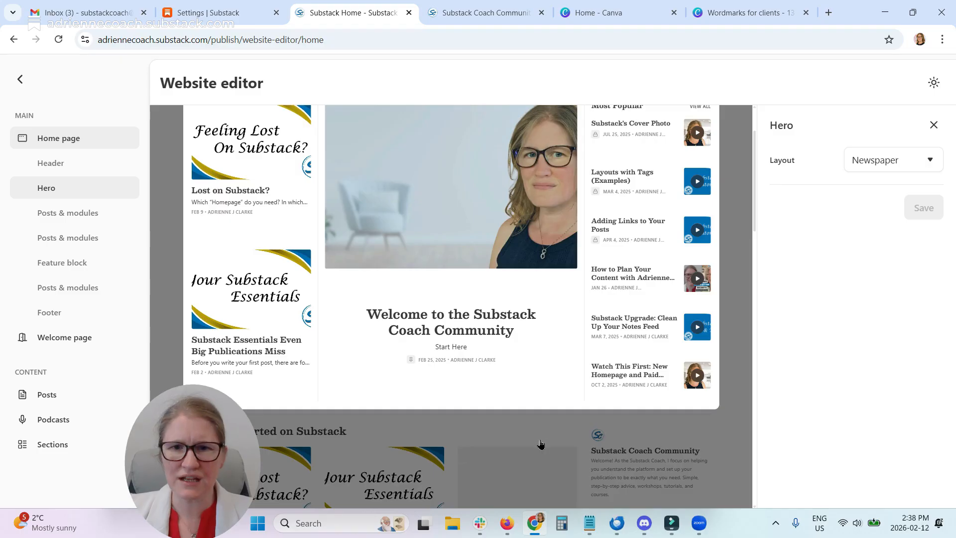
scroll(565, 305, up, 1)
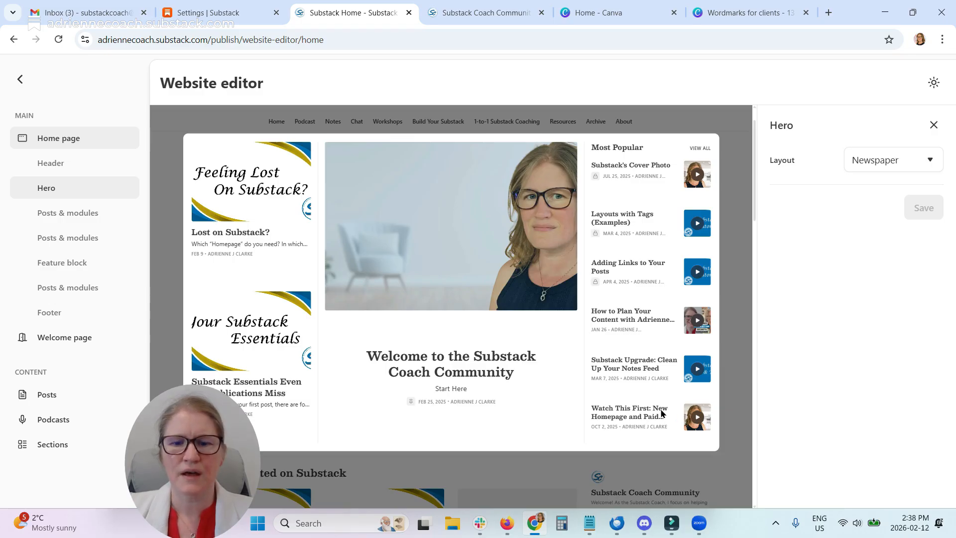
- Look over the rest of the hero preview and return to the home page settings
scroll(664, 414, down, 1)
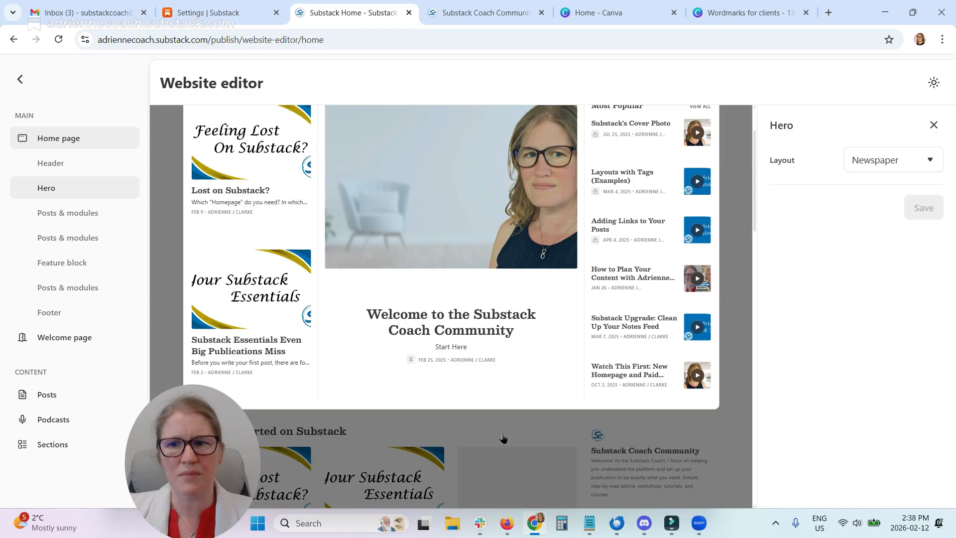
scroll(480, 394, up, 1)
click(82, 138)
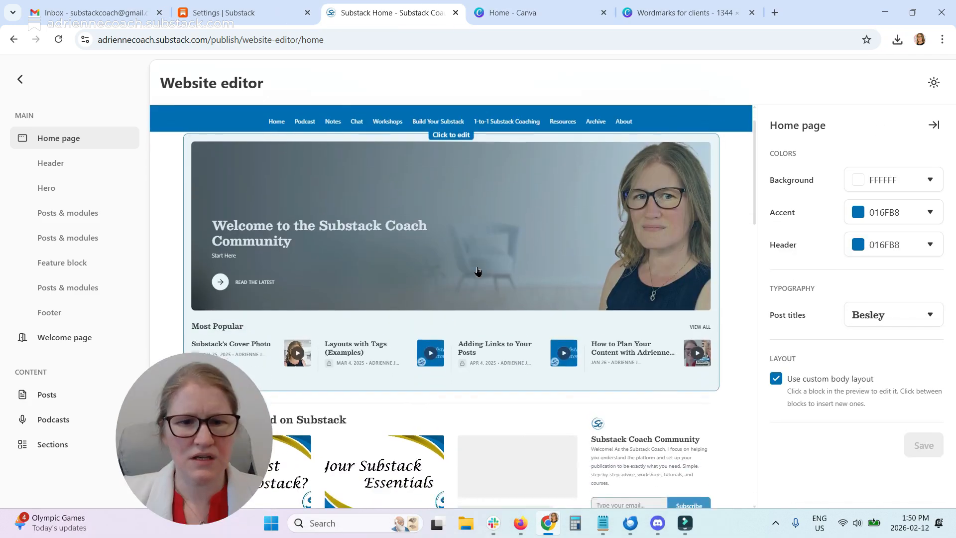
- Open the Getting Started on Substack block and preview its List layout, keeping Grid
scroll(478, 272, down, 2)
scroll(479, 272, down, 2)
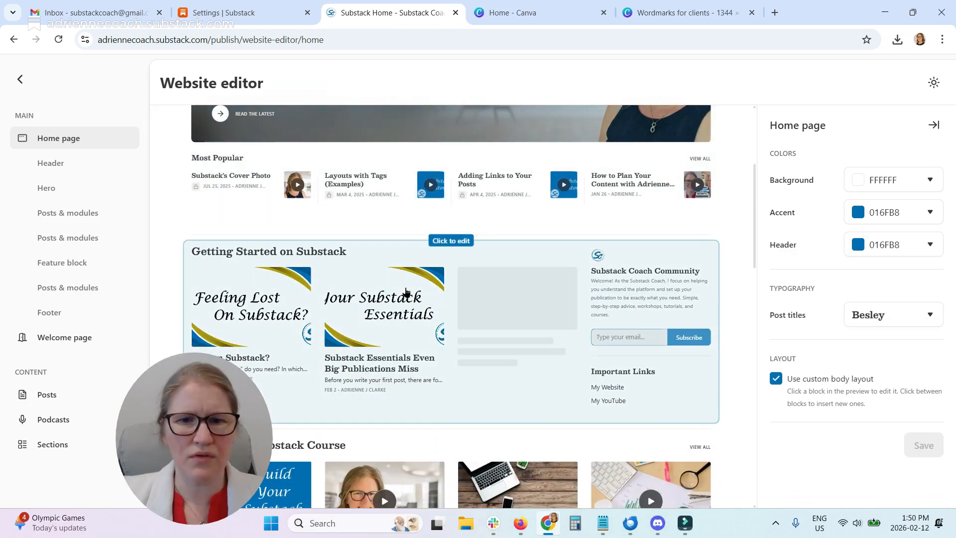
click(443, 259)
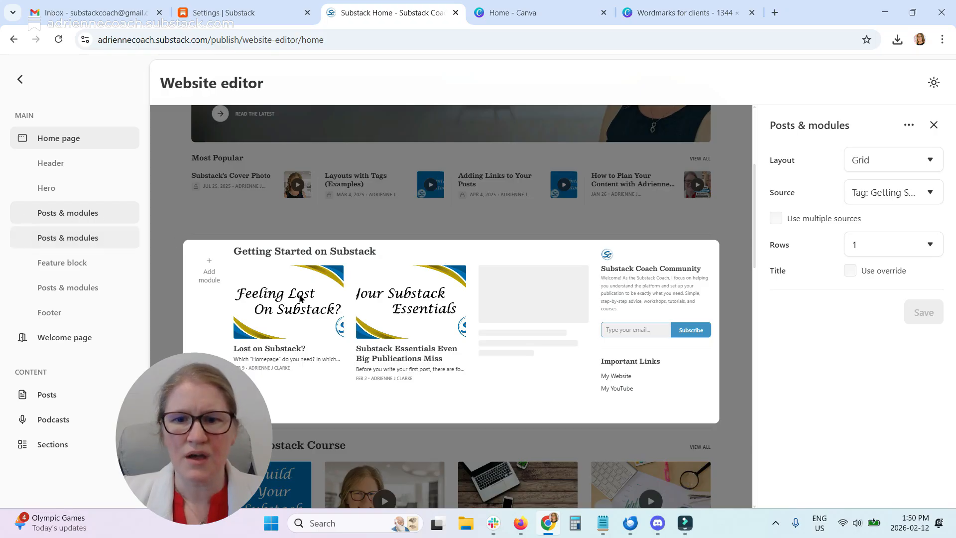
click(871, 164)
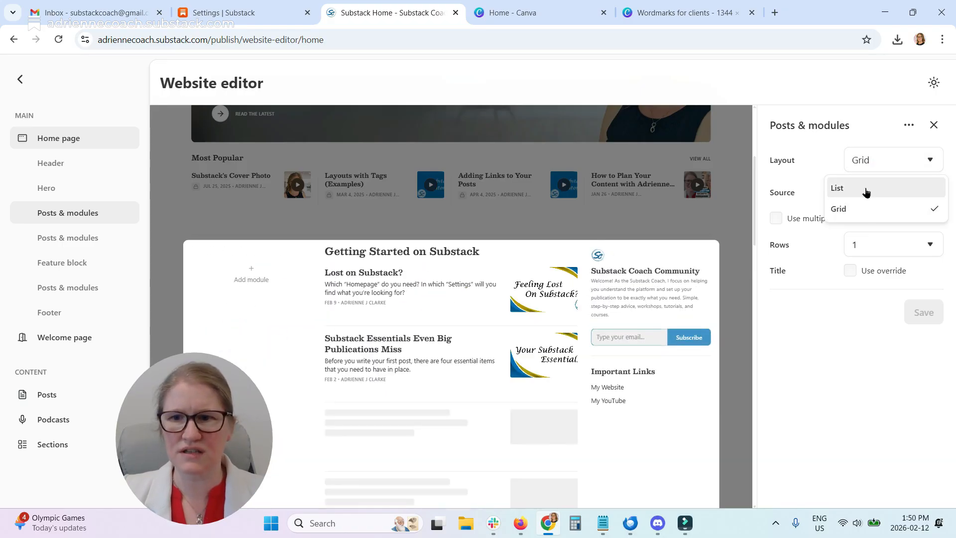
click(799, 373)
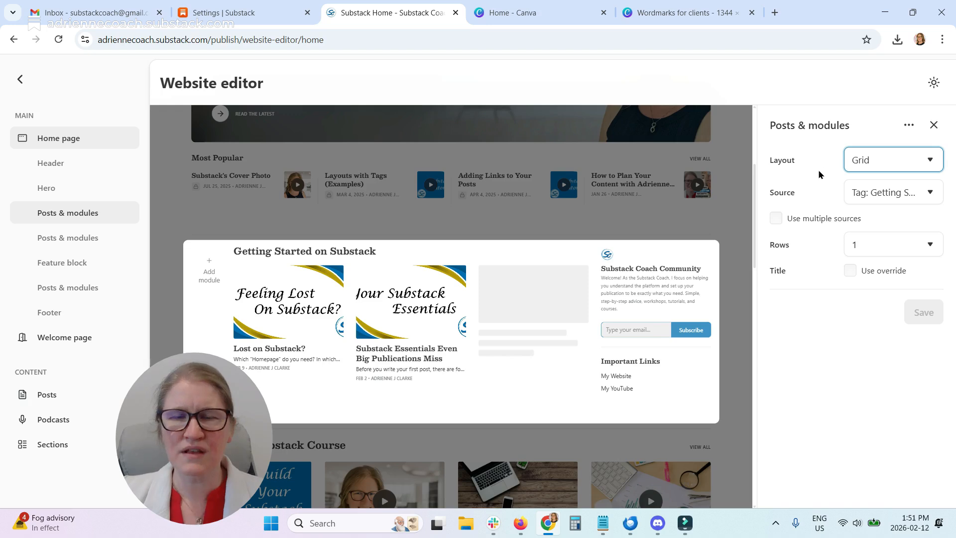
- Allow multiple sources for the Getting Started block and add the Getting Started on Substack tag as a source
click(776, 219)
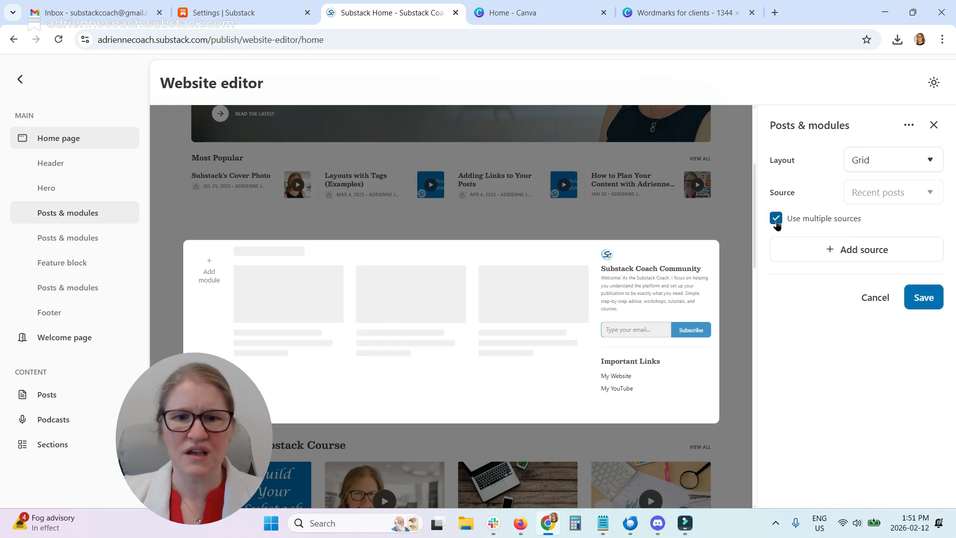
click(871, 253)
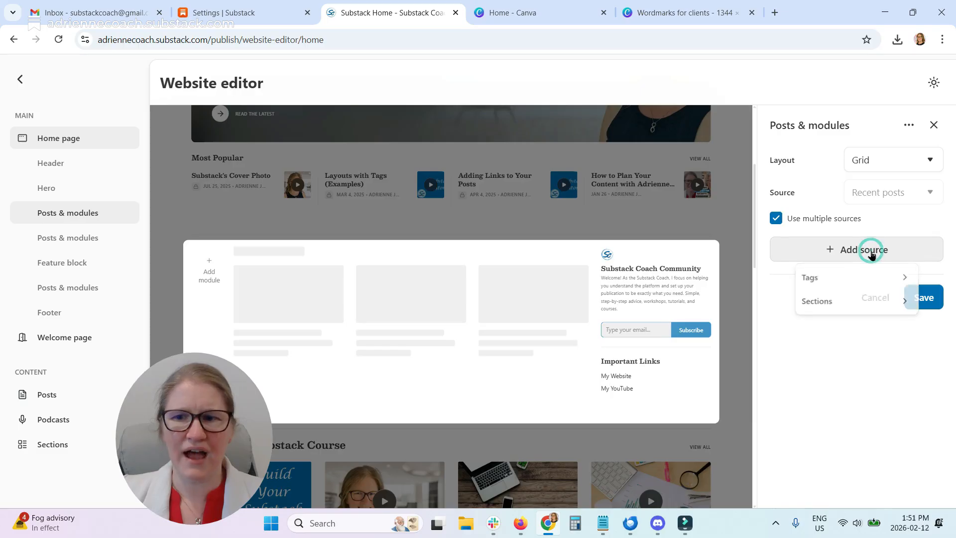
click(872, 279)
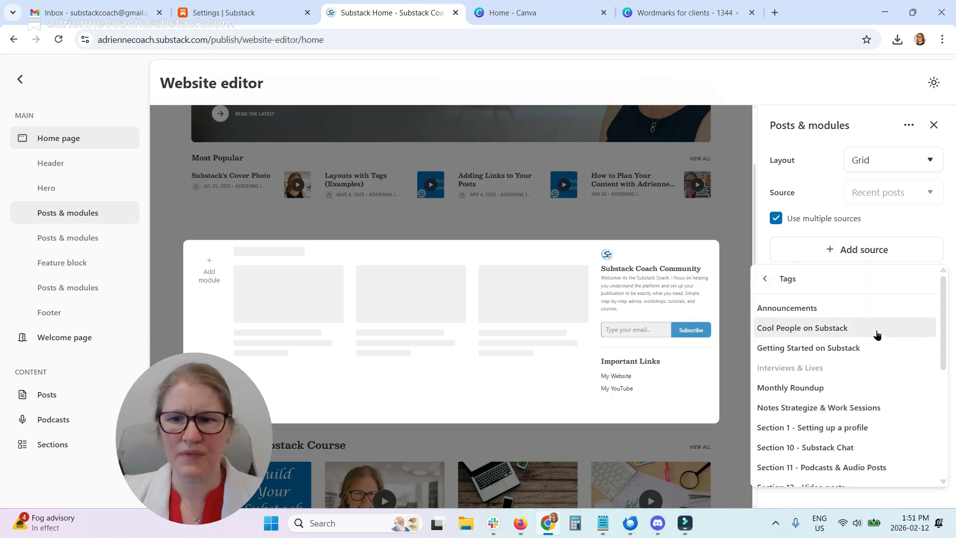
click(877, 347)
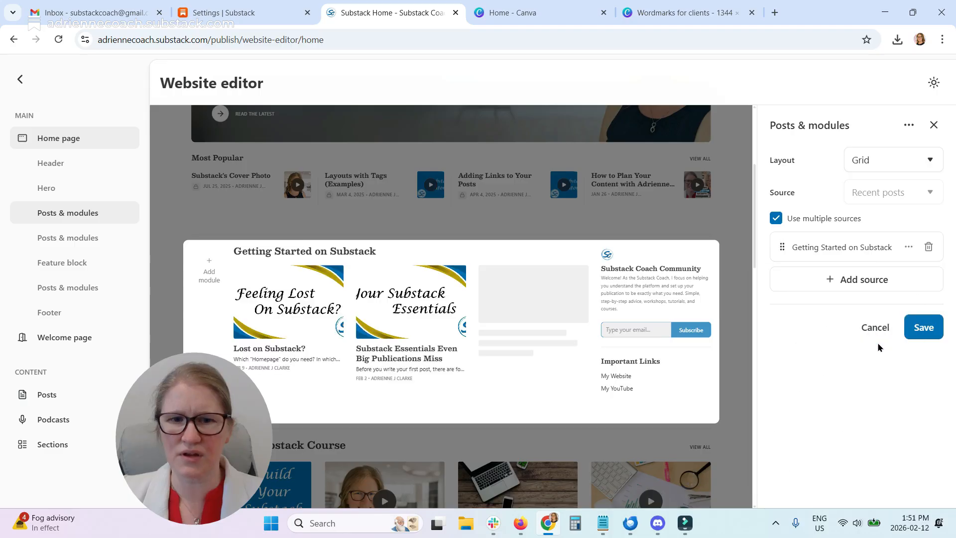
- Add the Announcements tag as the block's second source and review both rows of posts in the preview
click(864, 286)
click(863, 305)
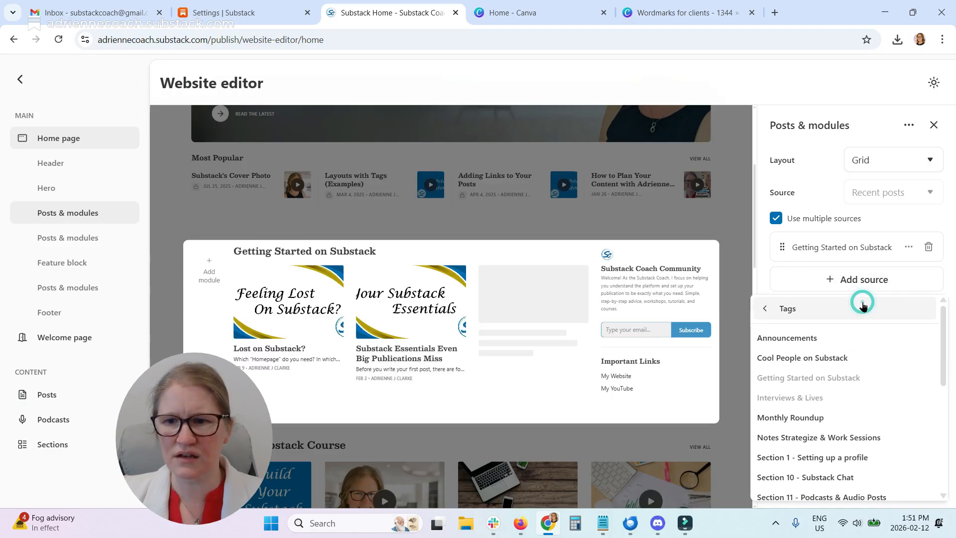
click(857, 338)
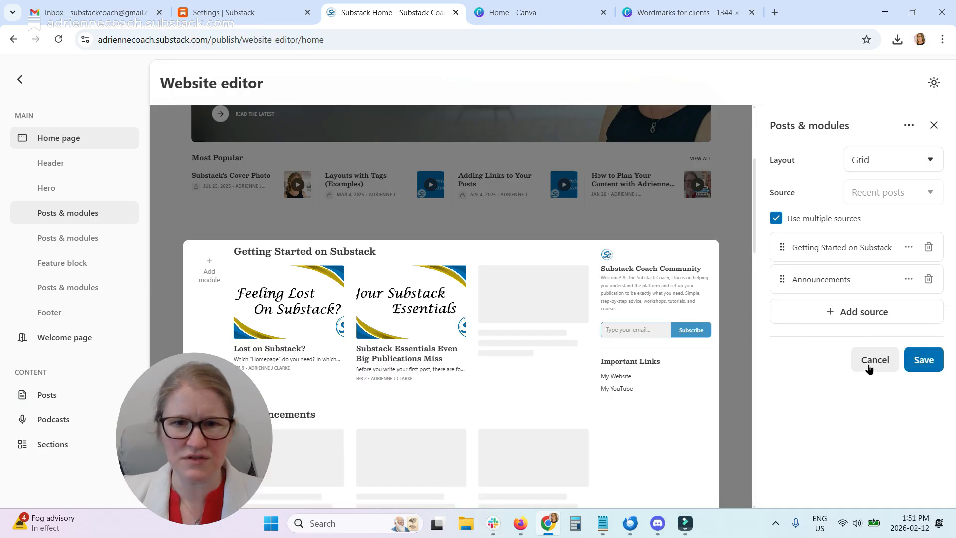
scroll(506, 382, down, 1)
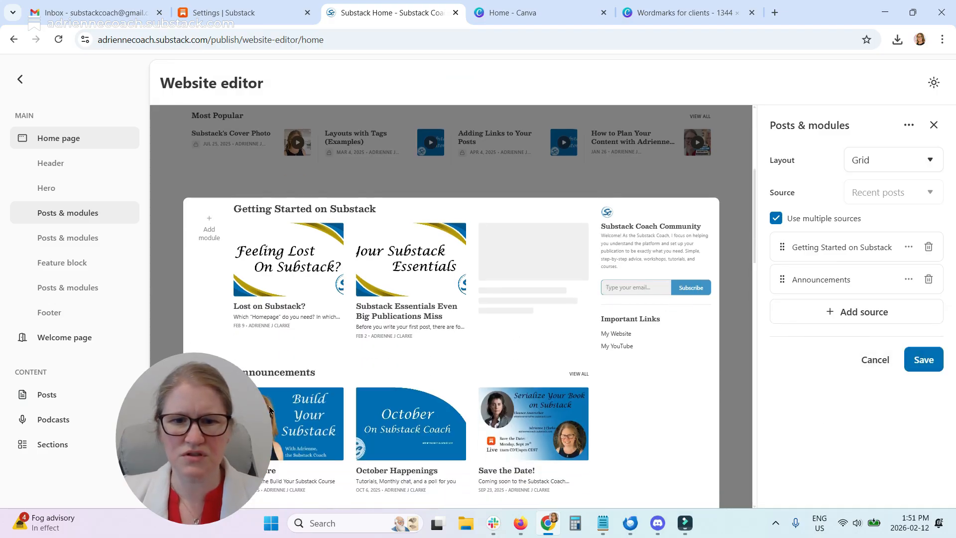
scroll(588, 403, down, 2)
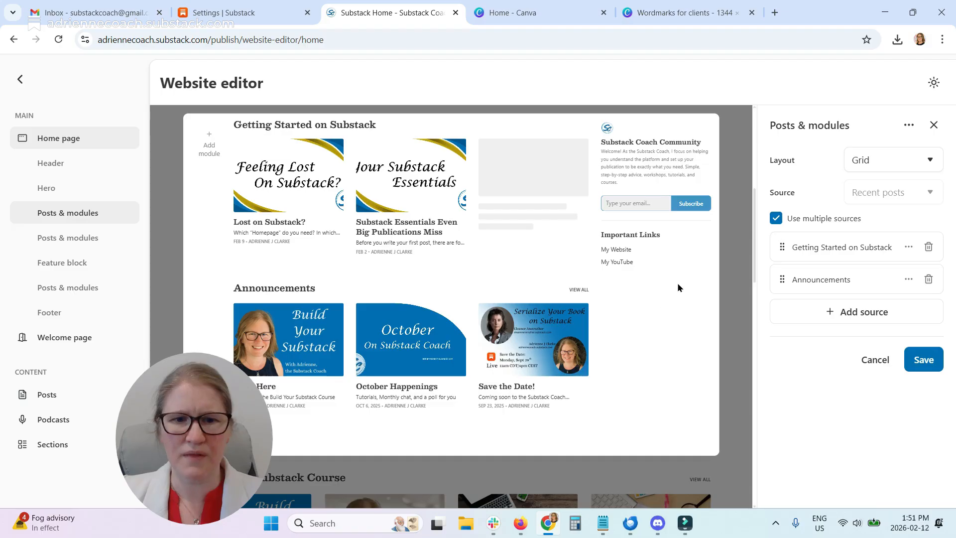
scroll(647, 387, up, 1)
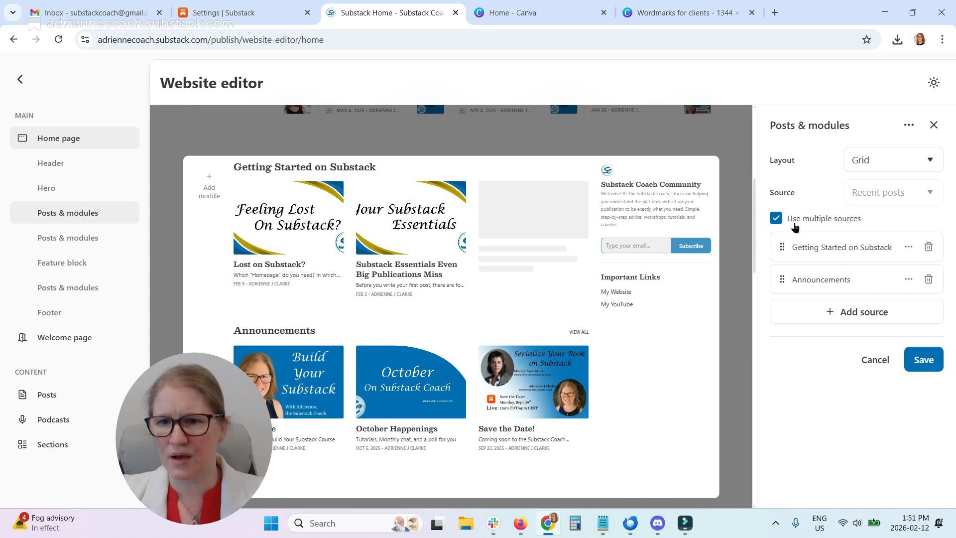
- Turn off multiple sources and set the block's source back to the Getting Started on Substack tag
click(776, 218)
click(900, 191)
click(903, 246)
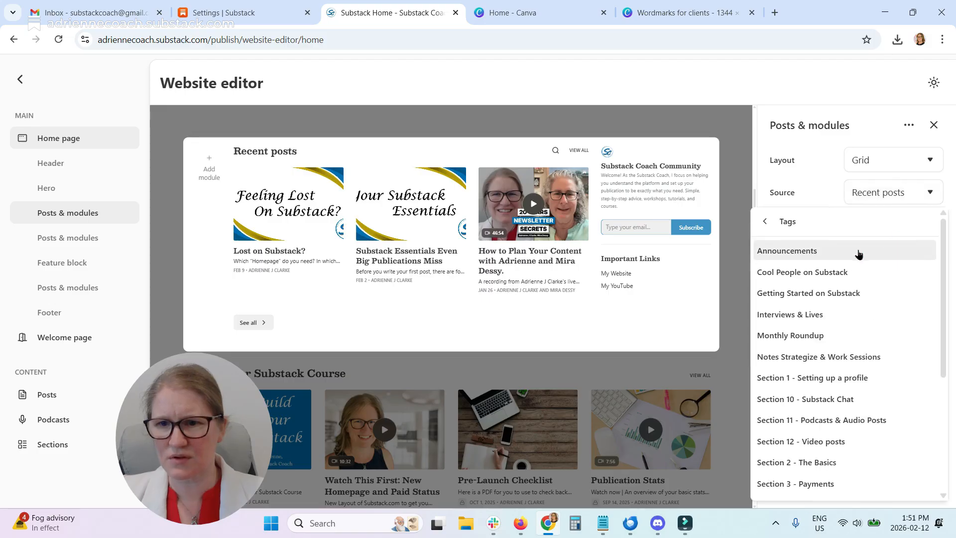
click(868, 294)
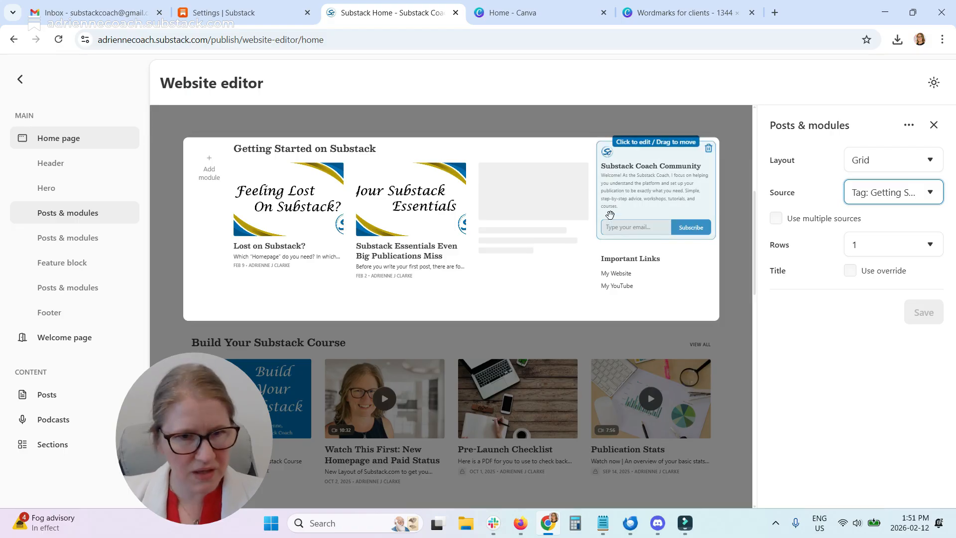
- Add a Recommendations module beside the Getting Started posts, open its recommendations editing page, and return to the website editor
click(204, 165)
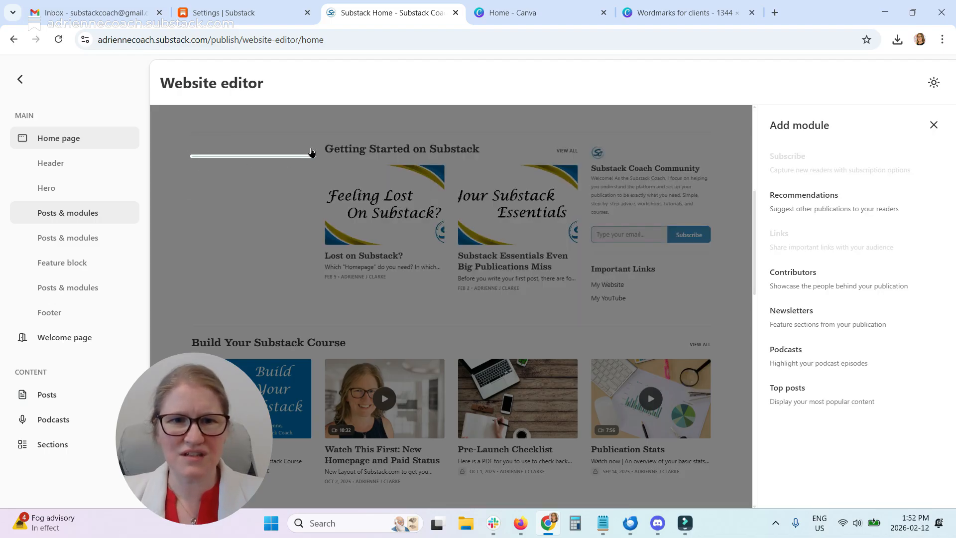
click(799, 195)
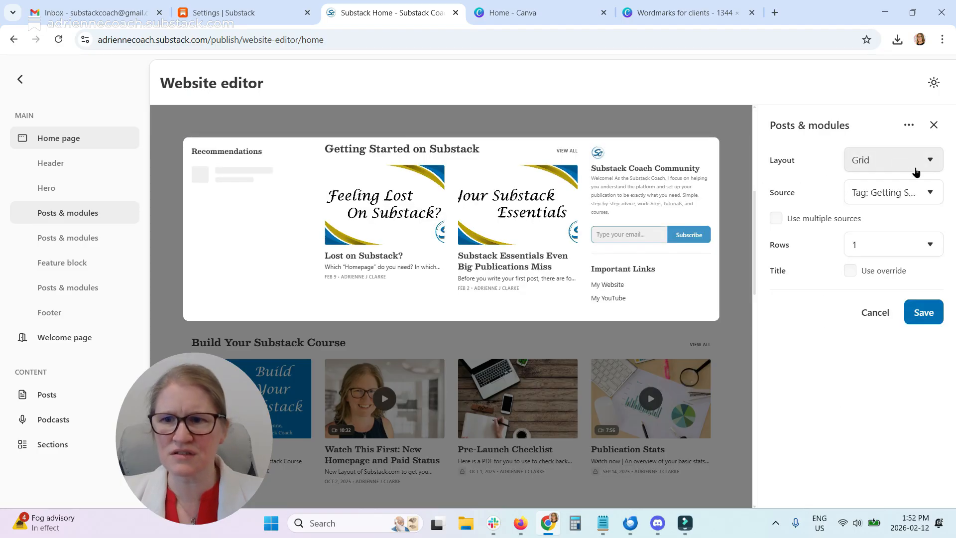
click(219, 170)
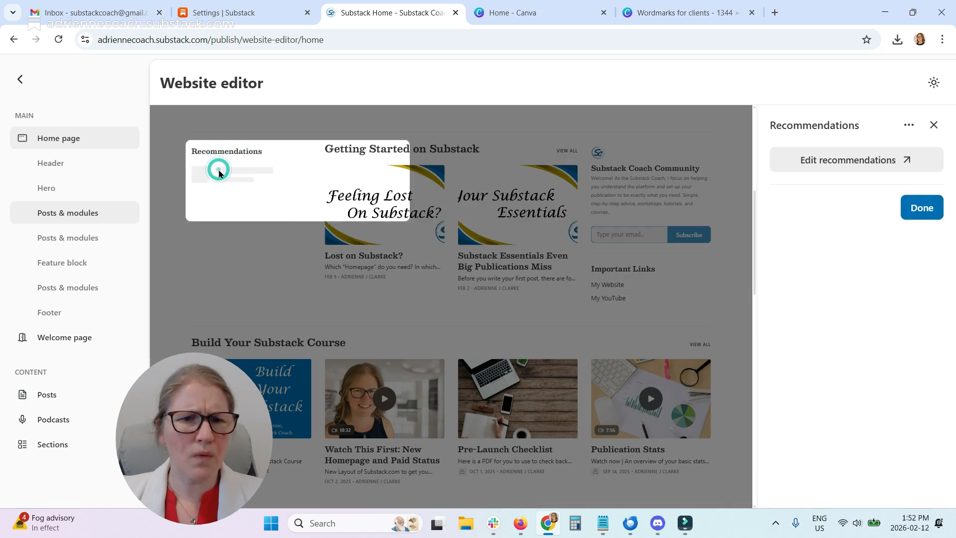
click(828, 165)
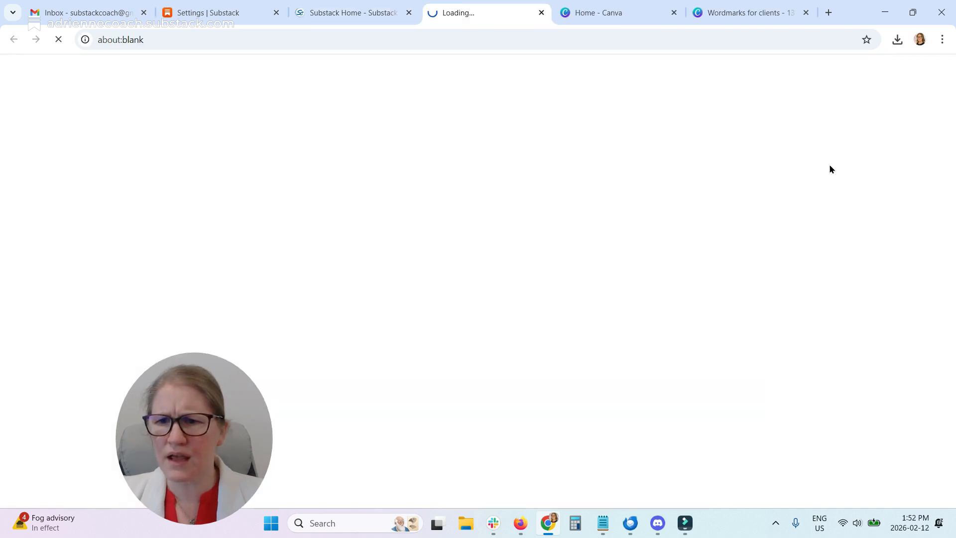
click(401, 13)
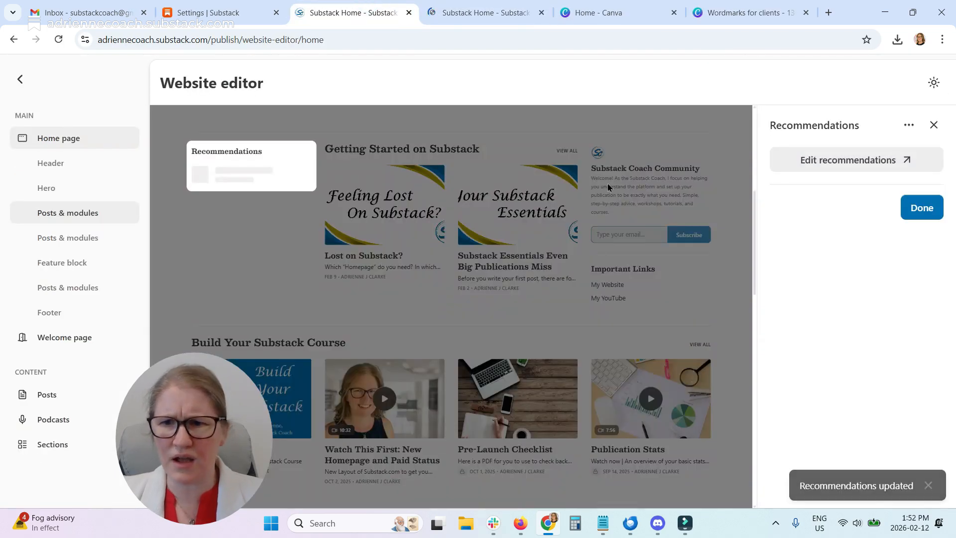
- Remove the Recommendations module and preview the Contributors module without adding it
click(909, 125)
click(882, 144)
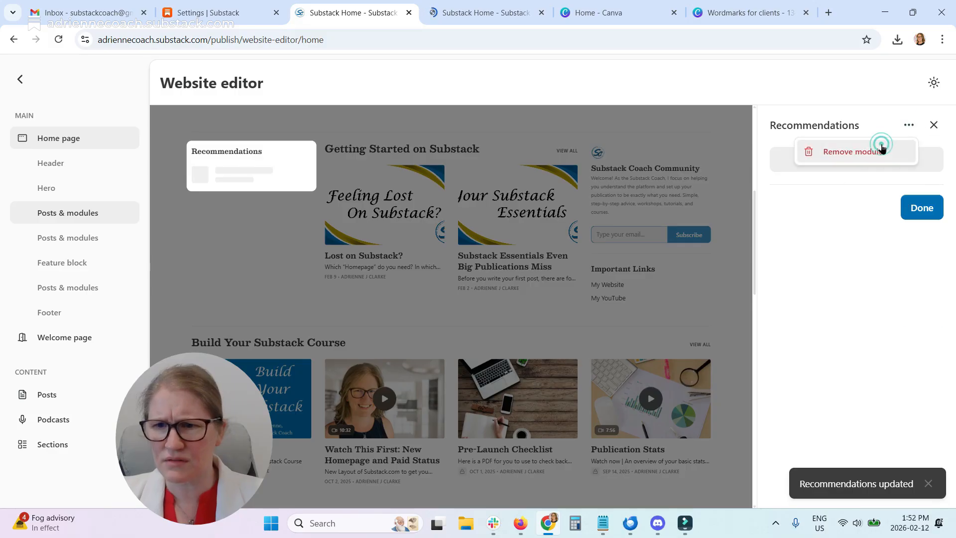
click(207, 174)
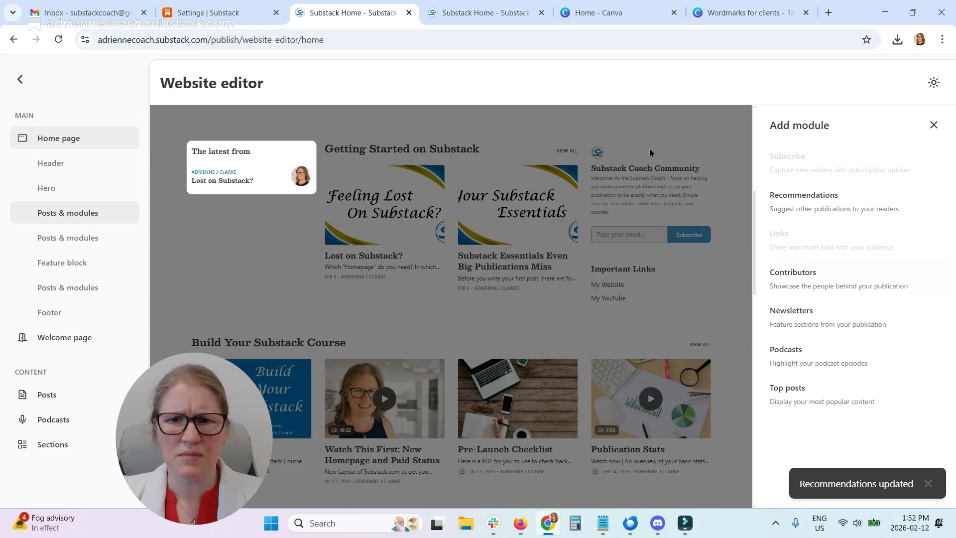
click(934, 126)
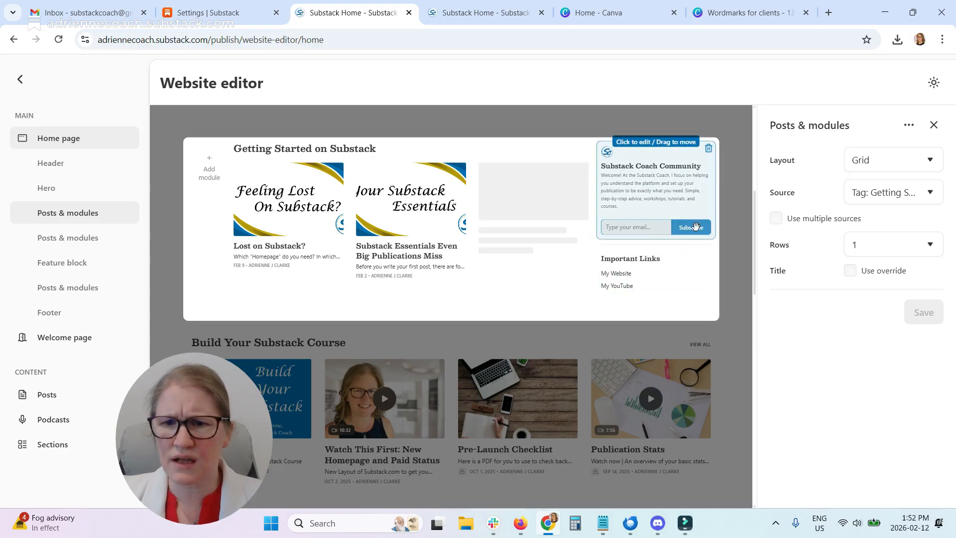
- Examine the settings of the Subscribe and Important Links modules beside the Getting Started posts
click(666, 161)
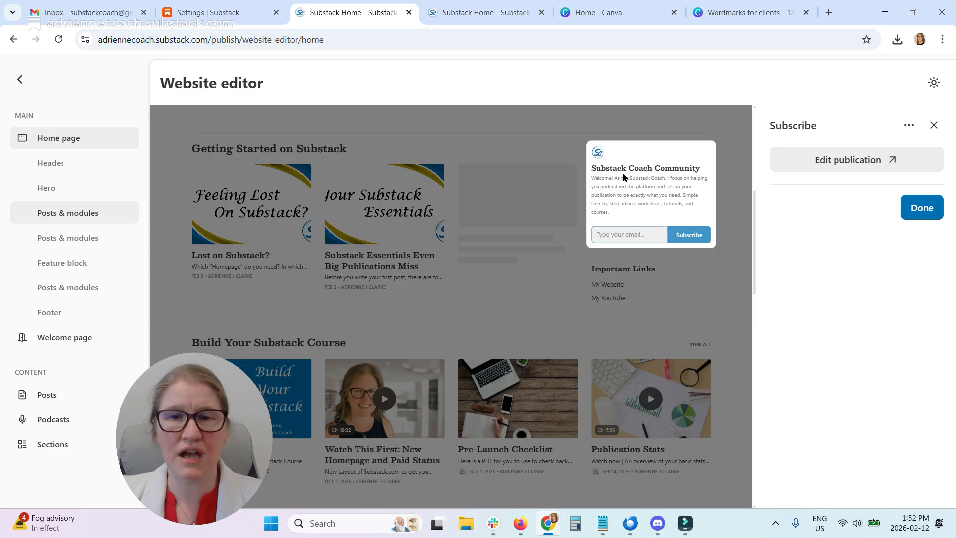
click(637, 288)
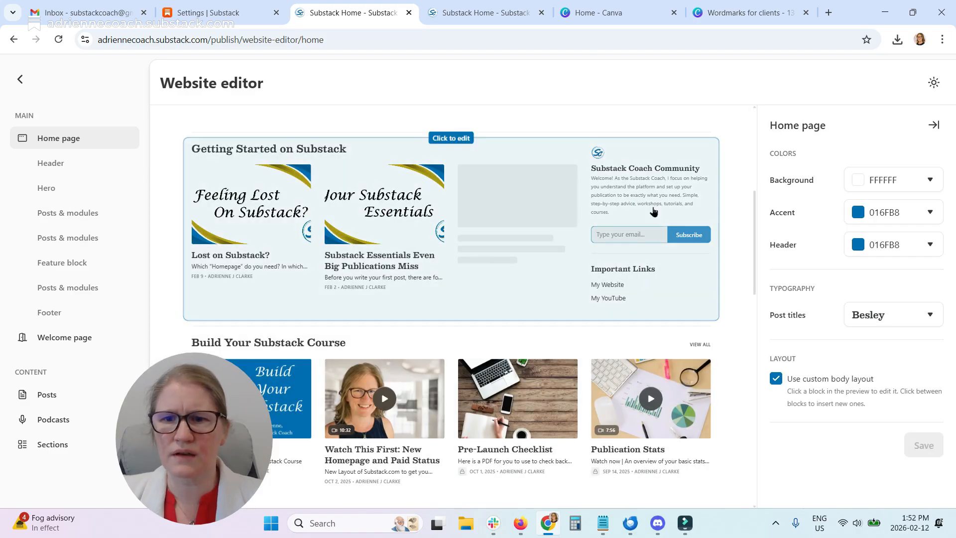
click(287, 179)
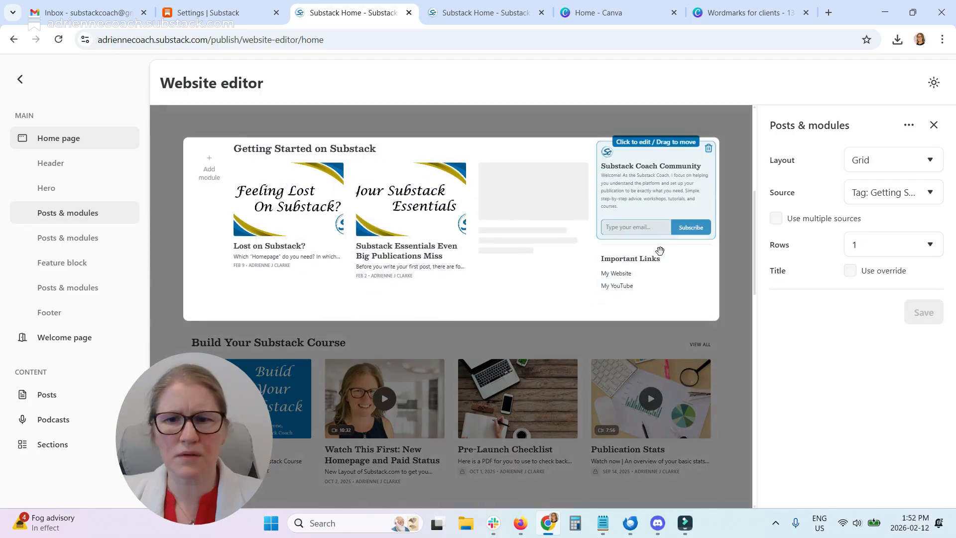
click(642, 281)
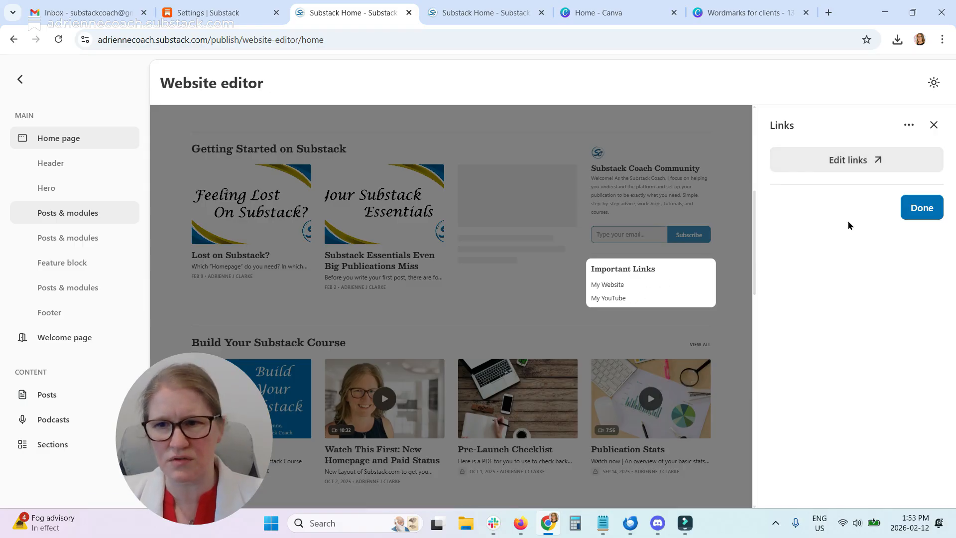
click(934, 126)
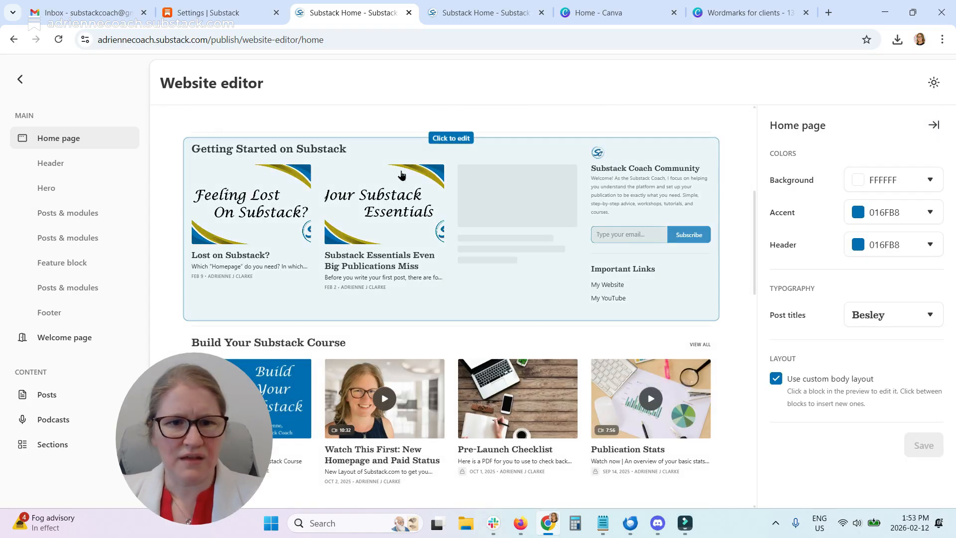
- Check the Build Your Substack Course block's settings and posts, and look over the Interviews & Lives block
scroll(413, 297, down, 1)
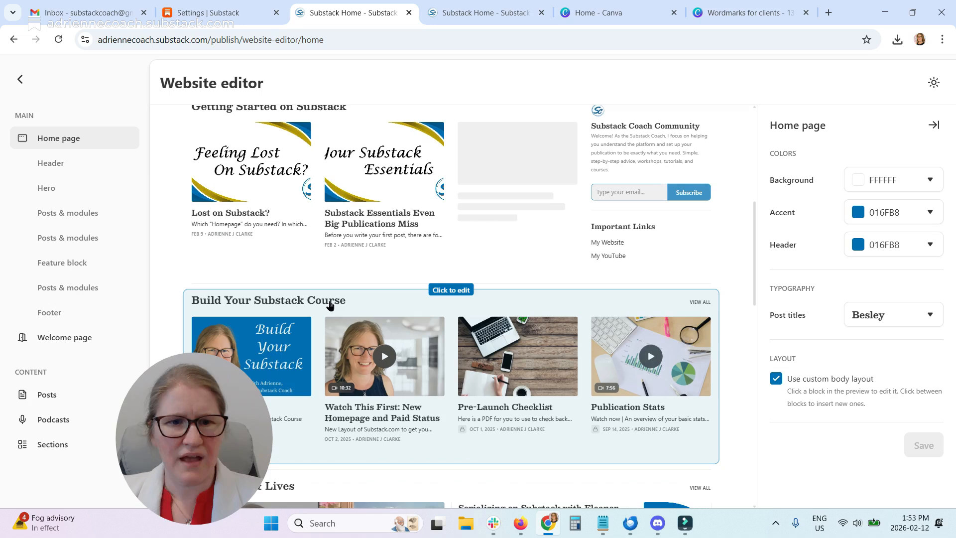
click(377, 306)
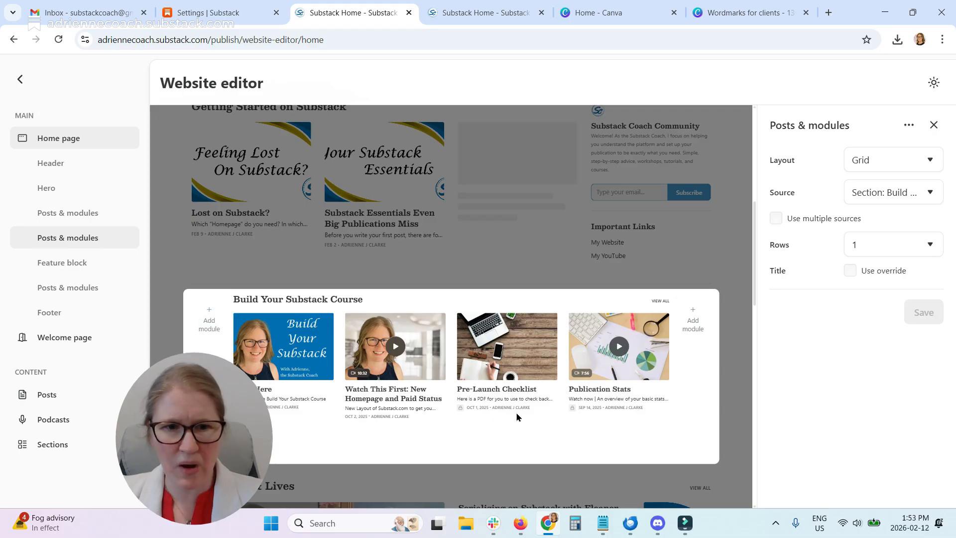
scroll(637, 274, down, 4)
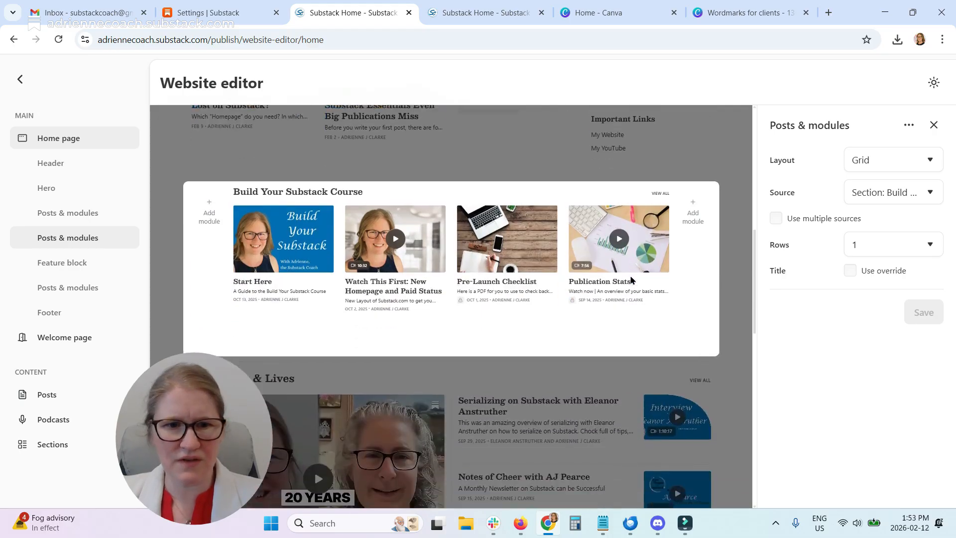
click(370, 273)
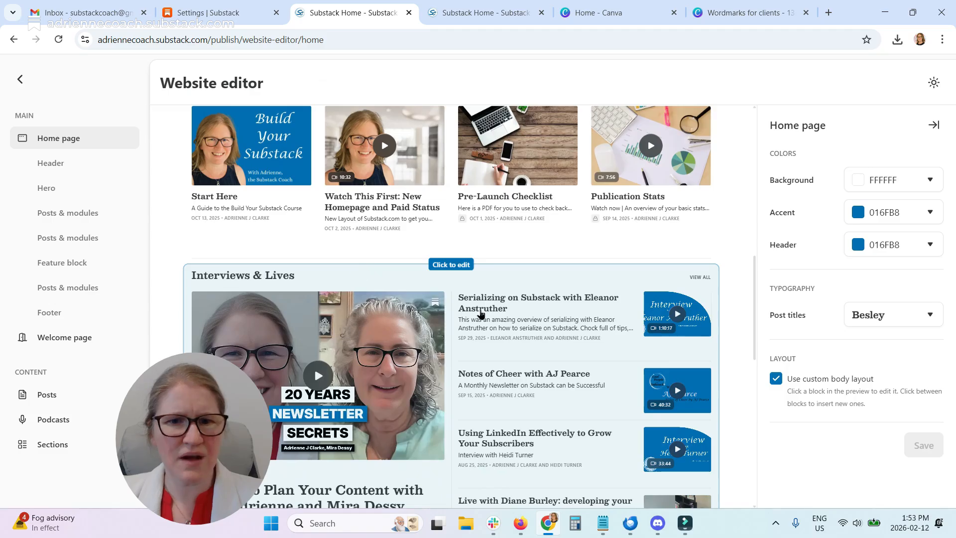
scroll(523, 332, down, 1)
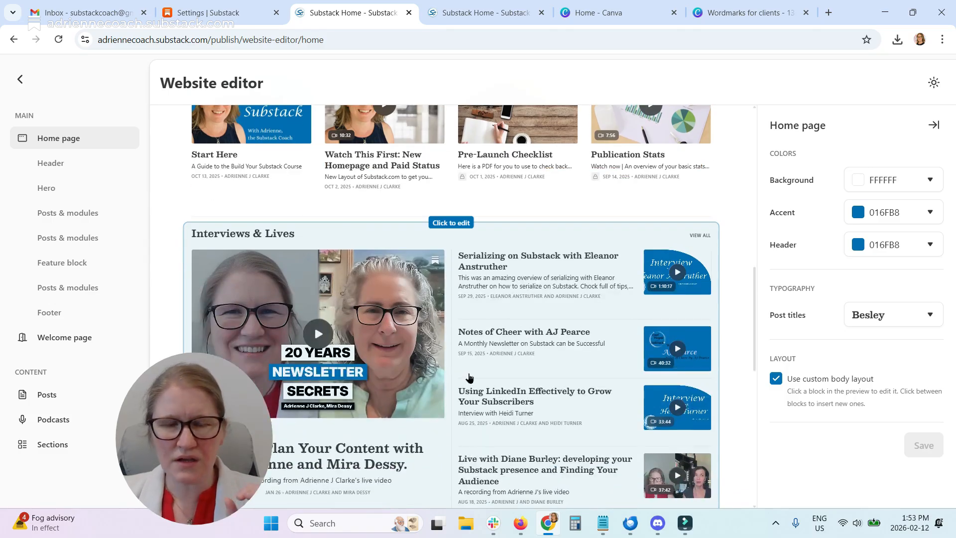
- Try the "Focus center, grid" layout on the Interviews & Lives feature block, and switch it to "Focus left, grid"
scroll(460, 371, up, 1)
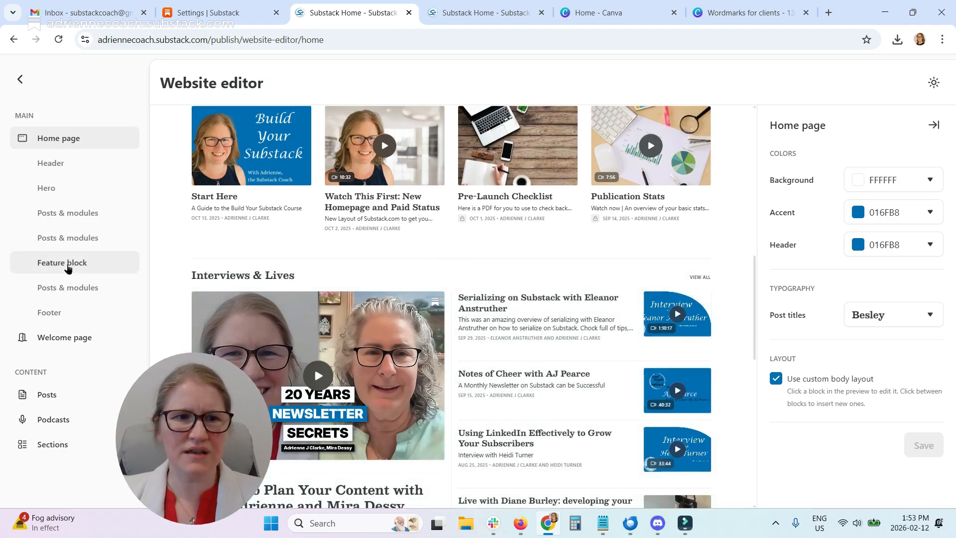
click(68, 269)
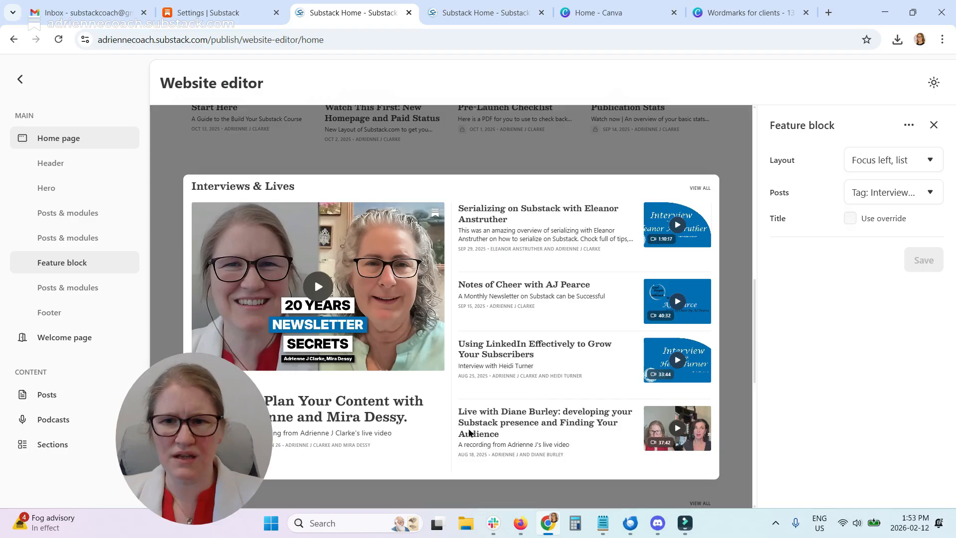
click(899, 168)
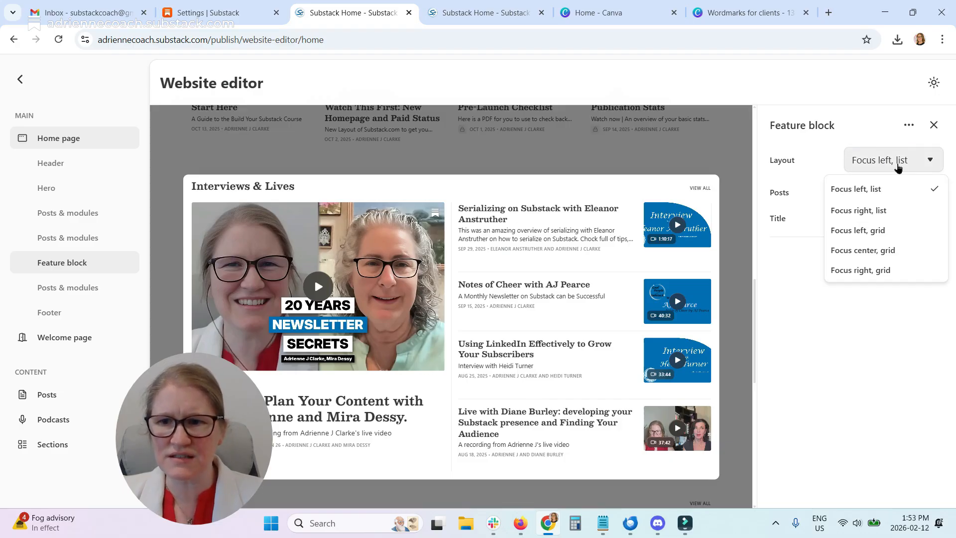
click(886, 250)
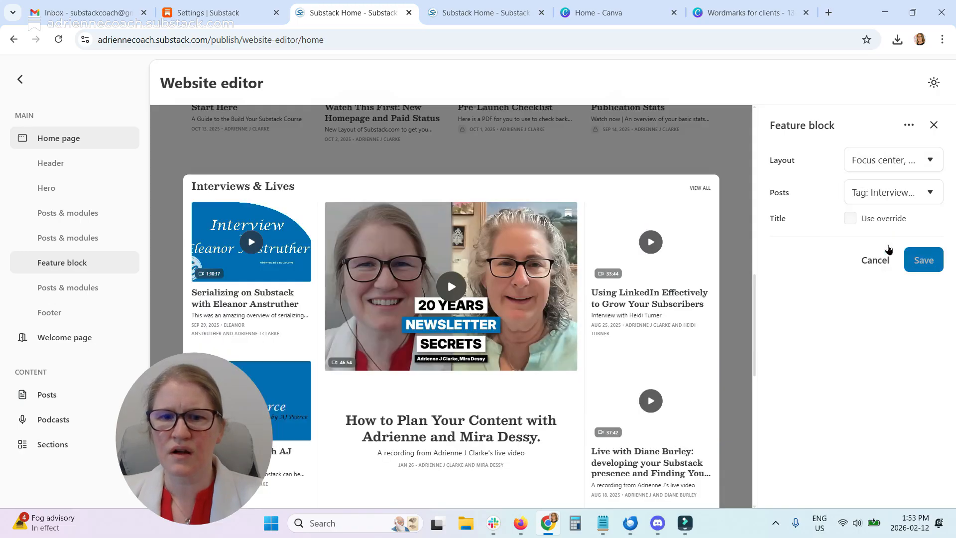
click(896, 162)
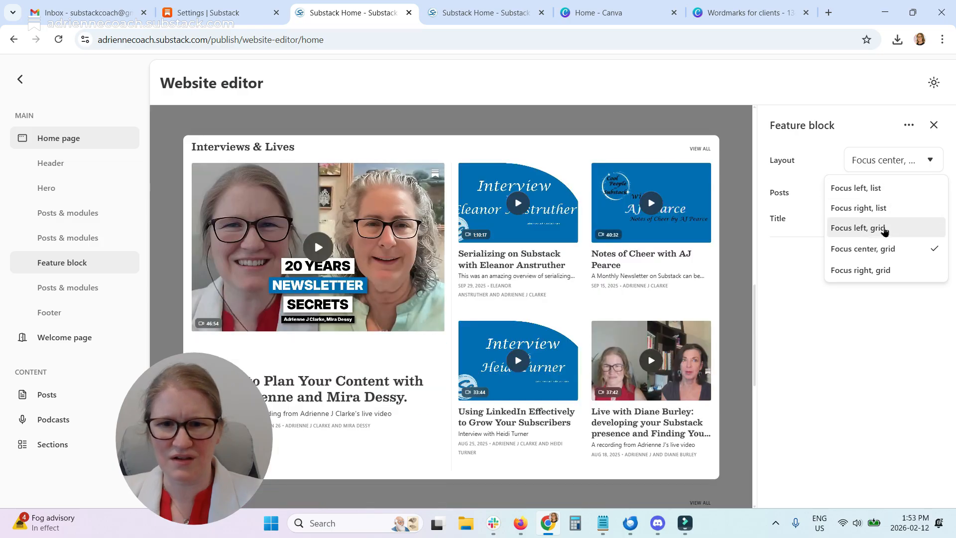
click(884, 228)
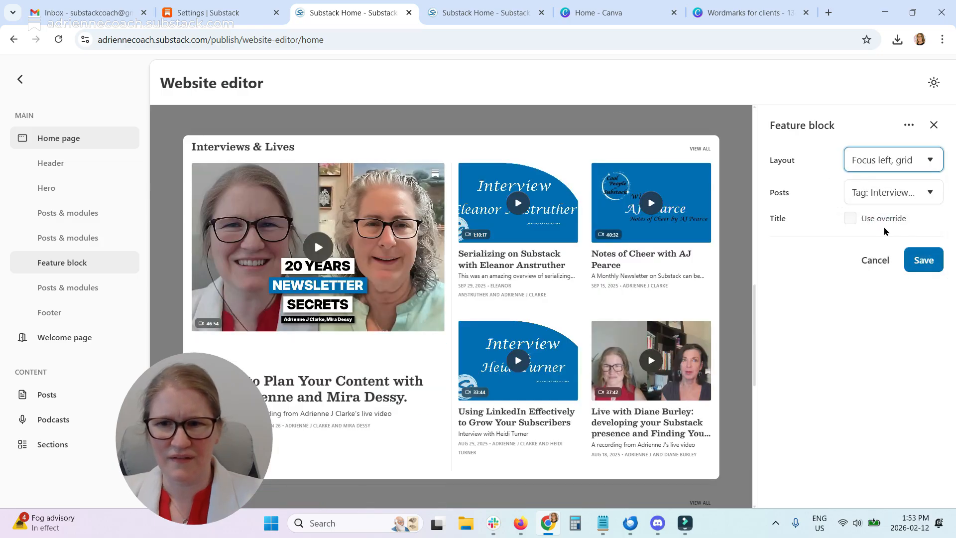
- Check the Interviews & Lives block's post source and title override options, and save the block without a title override
click(868, 197)
click(868, 198)
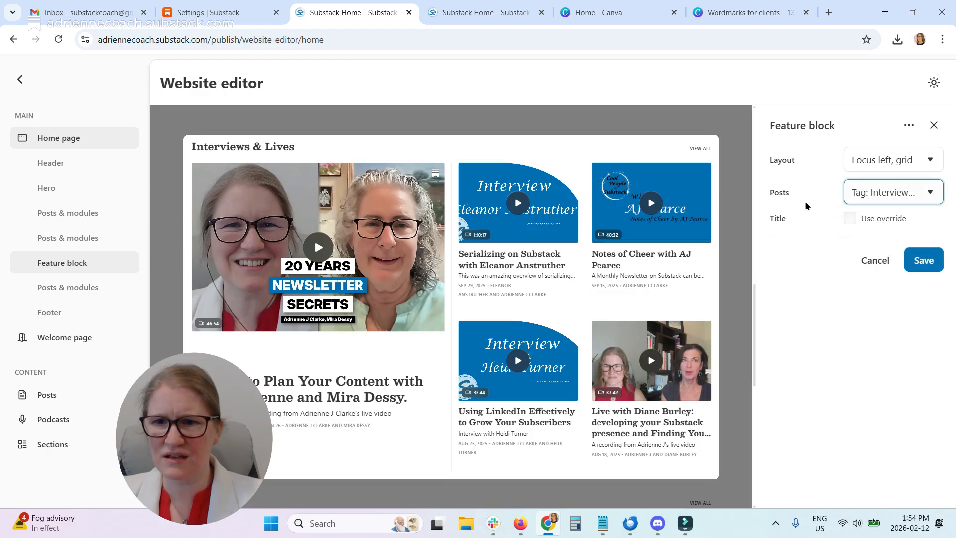
click(850, 218)
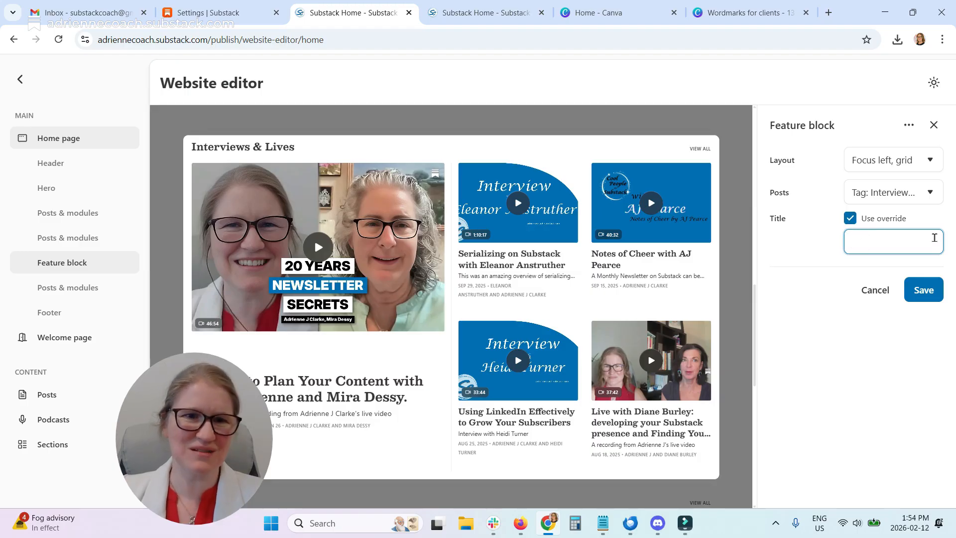
click(850, 218)
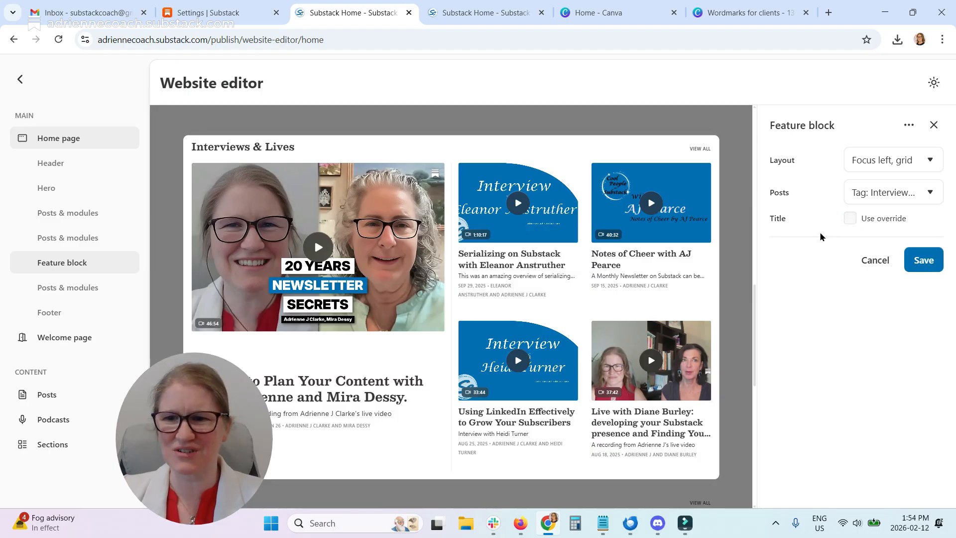
click(940, 266)
- Look over the Tutorials block and examine the footer's available layouts, keeping Two Column
scroll(610, 297, down, 3)
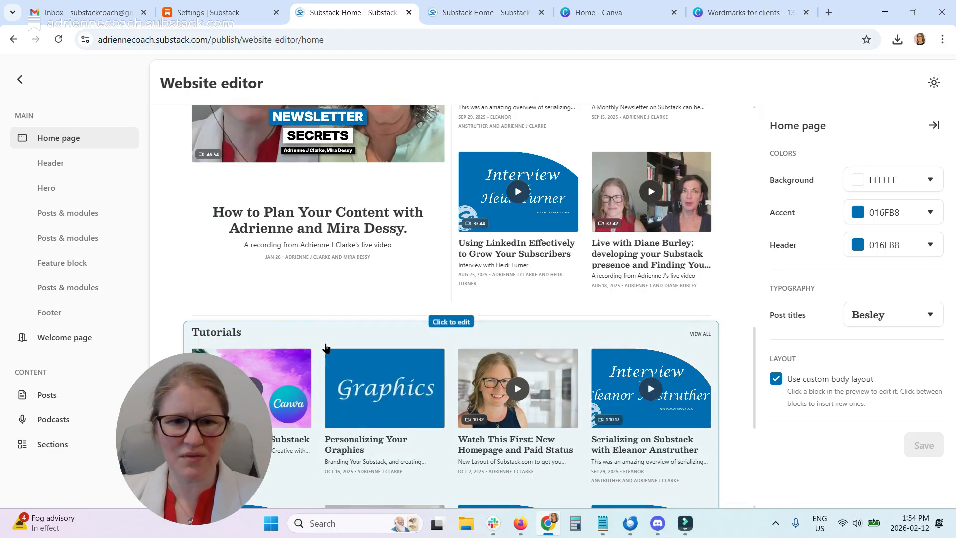
scroll(326, 348, down, 3)
scroll(326, 345, down, 2)
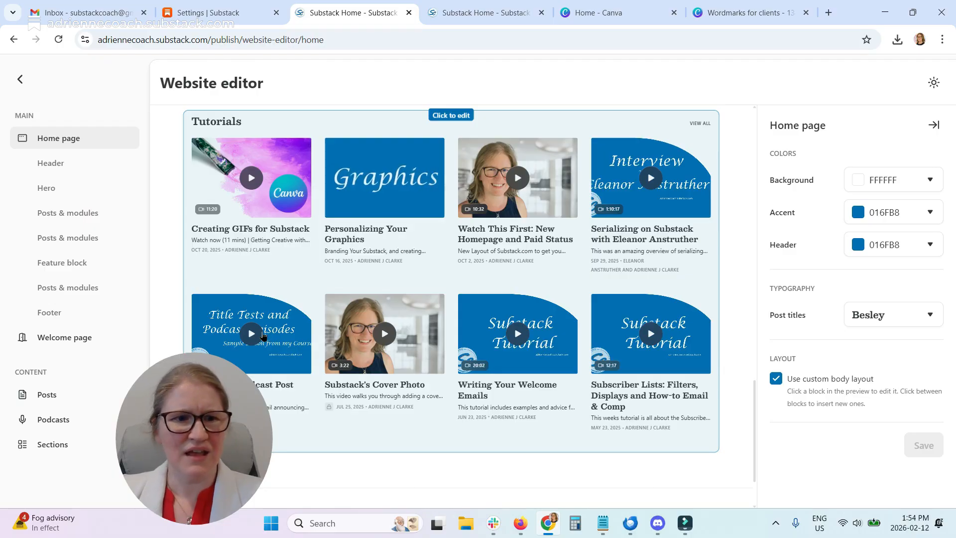
click(83, 314)
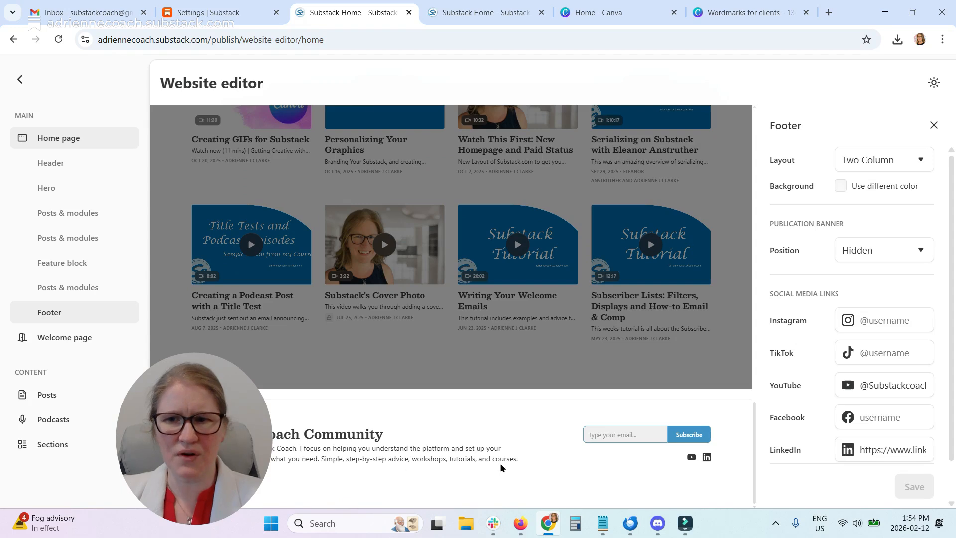
click(902, 160)
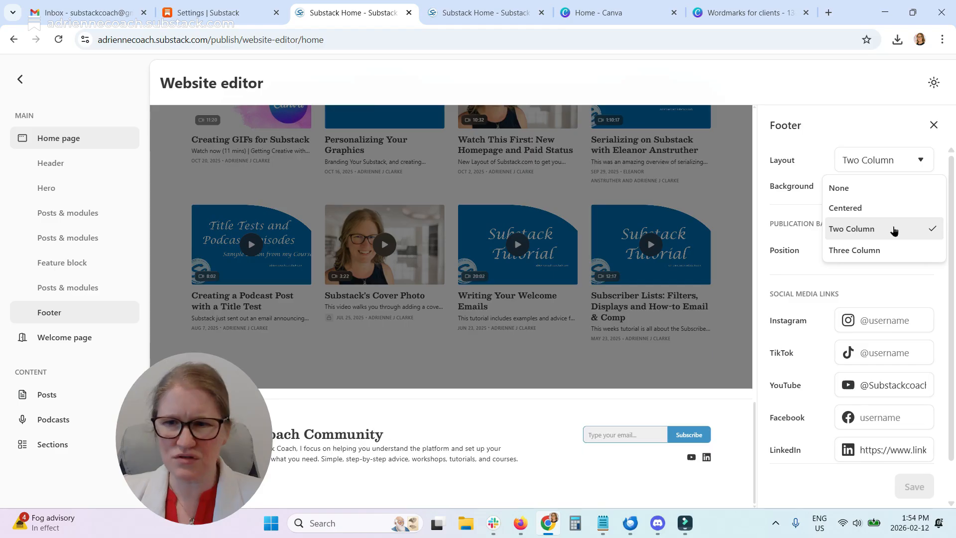
click(793, 190)
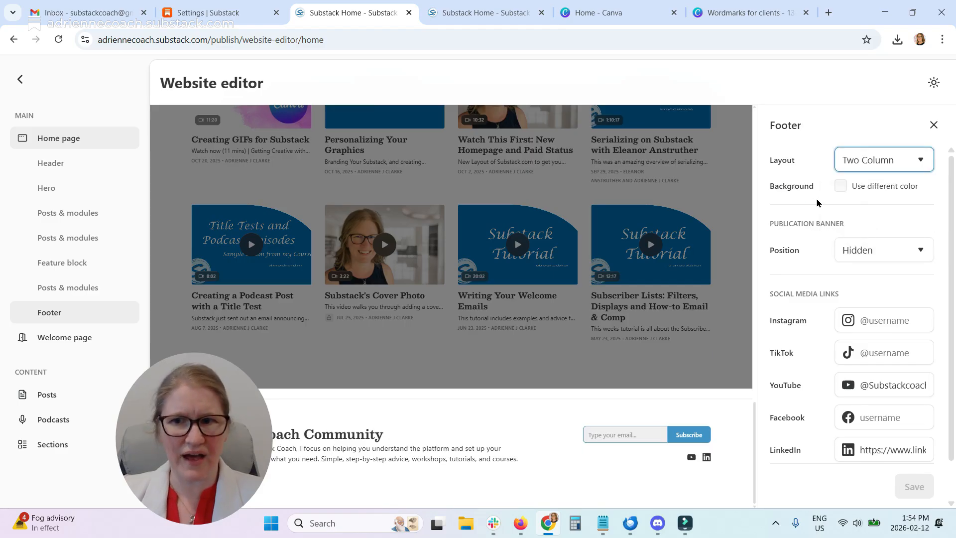
- Give the footer a different background color, using the custom color 016FB8
click(841, 187)
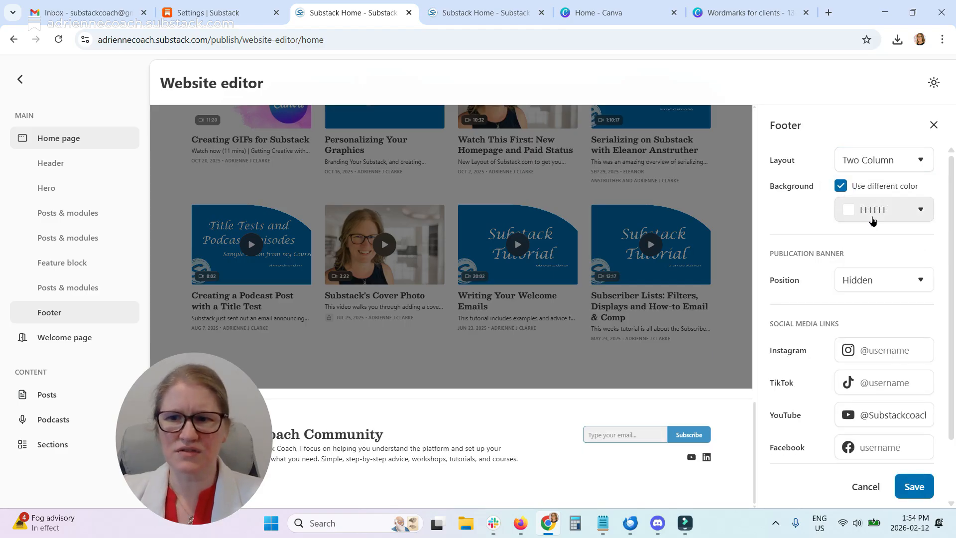
click(872, 219)
click(854, 395)
double_click(857, 395)
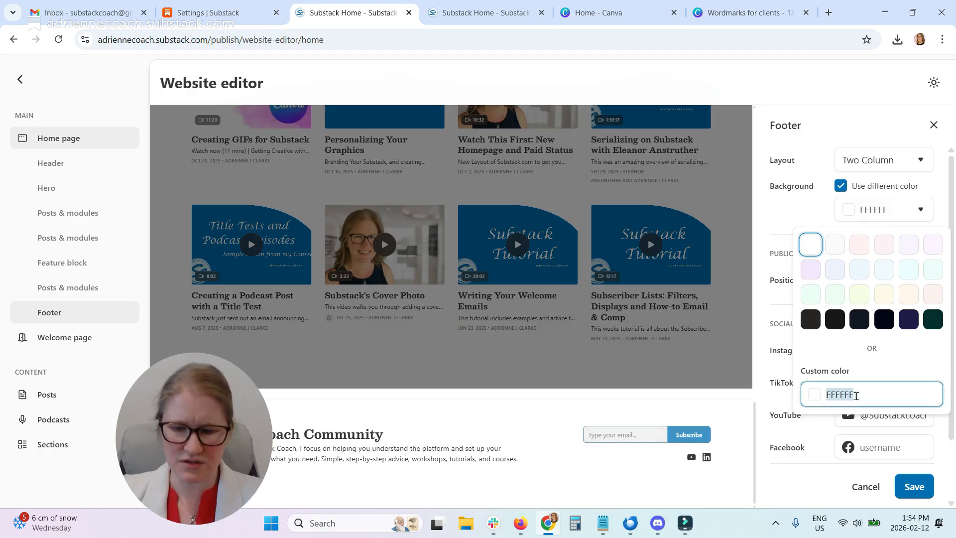
text(016)
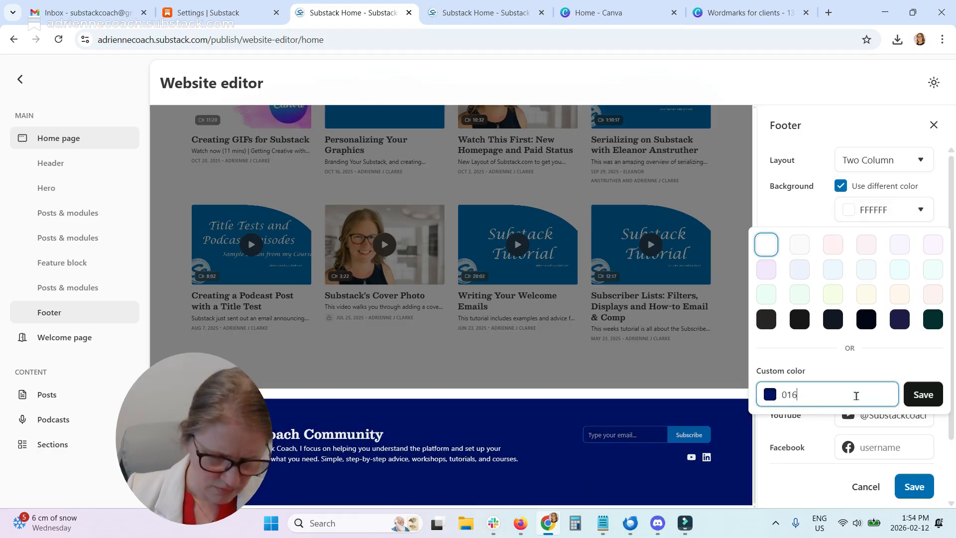
text(FB)
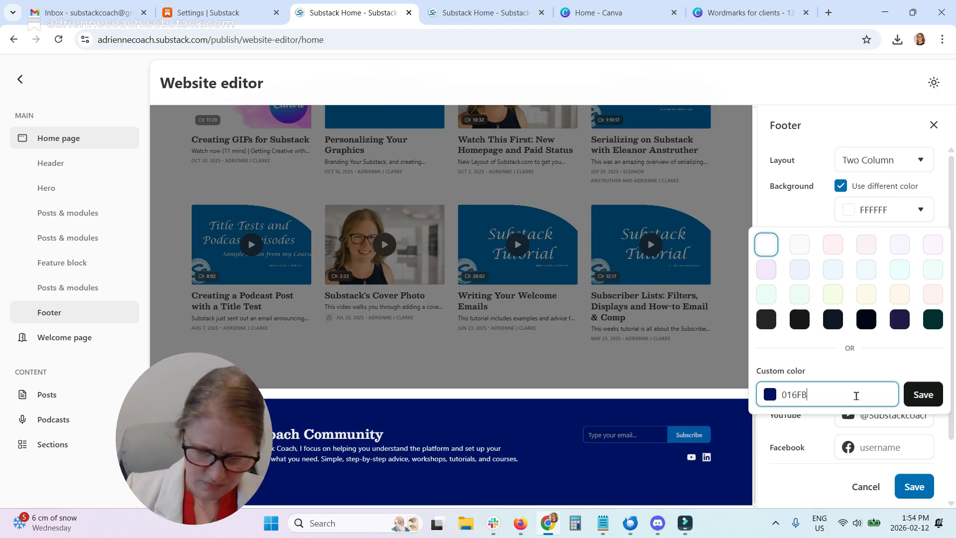
text(8)
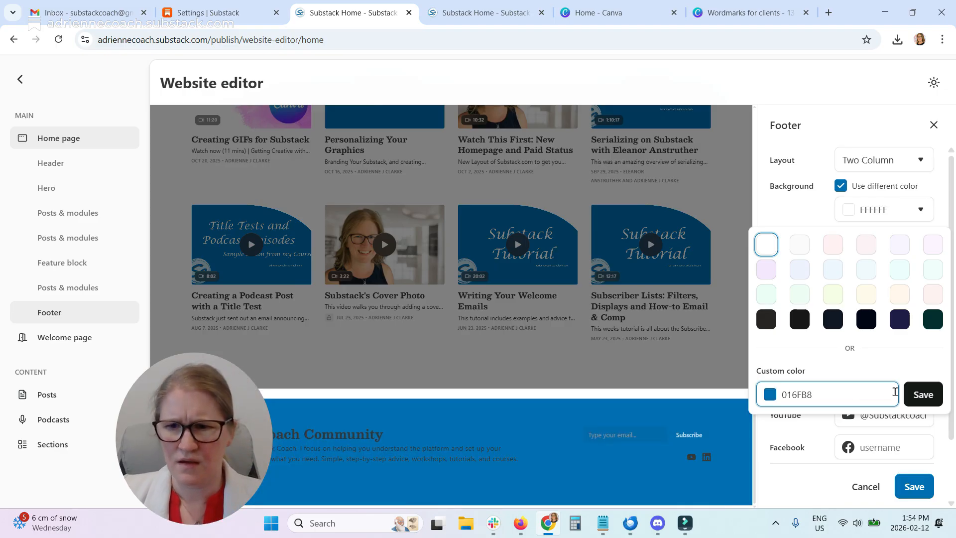
click(922, 393)
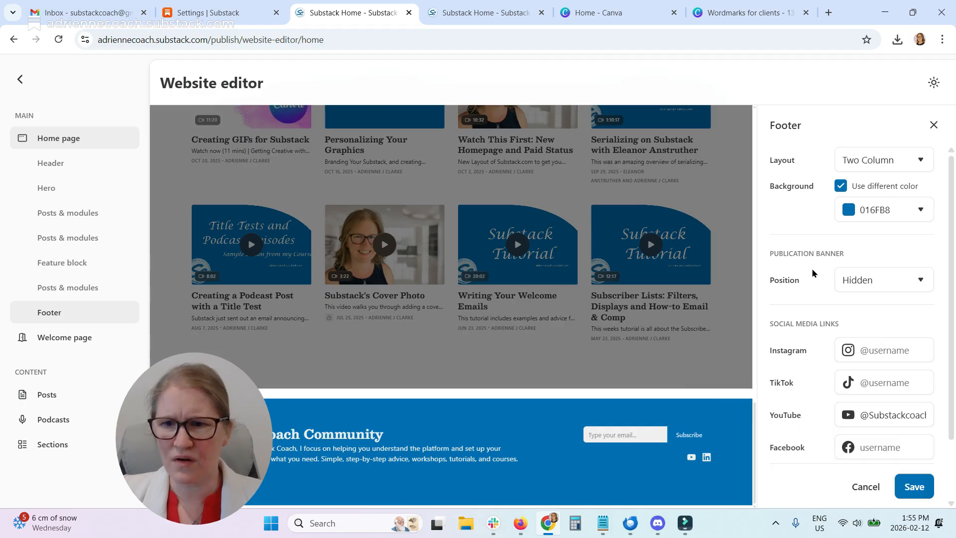
- Review the footer's publication banner positions and social media links, keep the banner Hidden, and save the footer
click(883, 279)
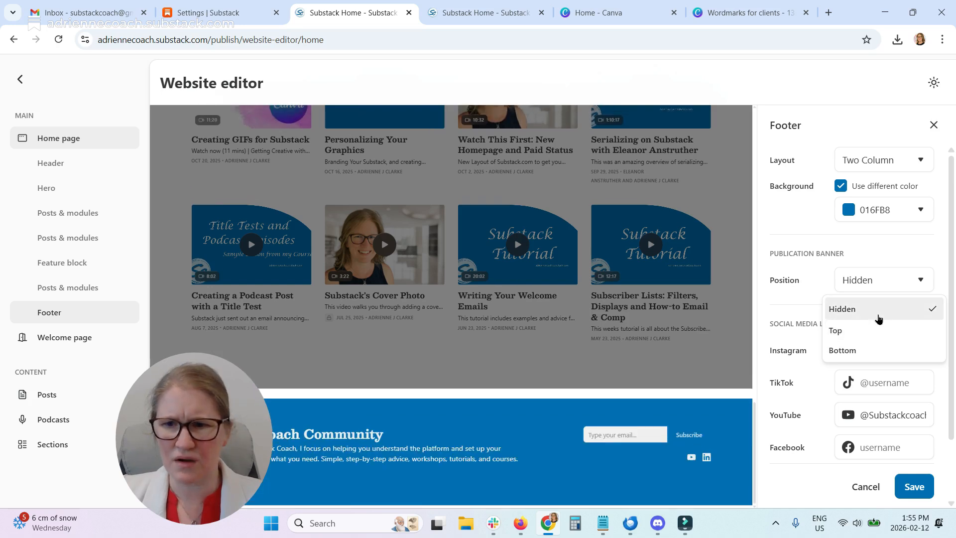
click(796, 278)
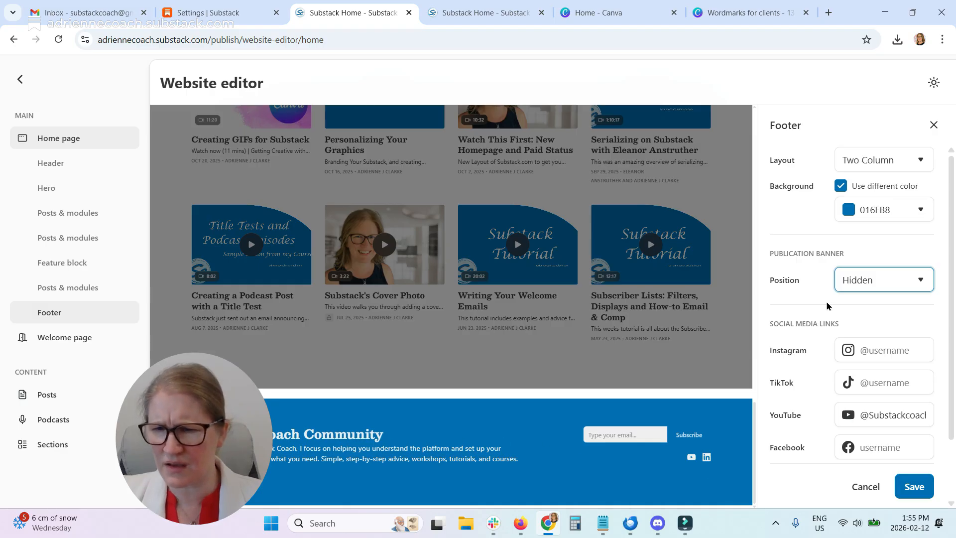
scroll(826, 305, down, 1)
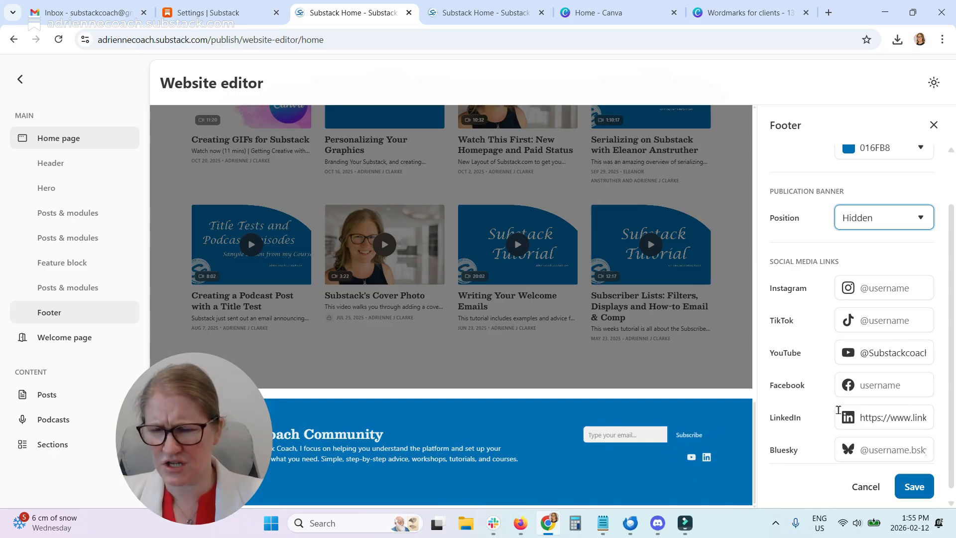
scroll(829, 285, down, 1)
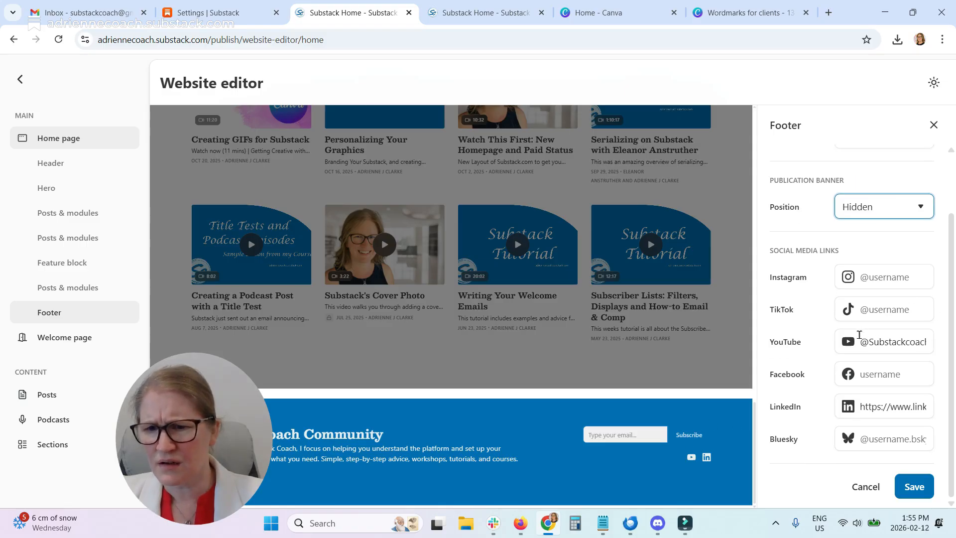
click(919, 492)
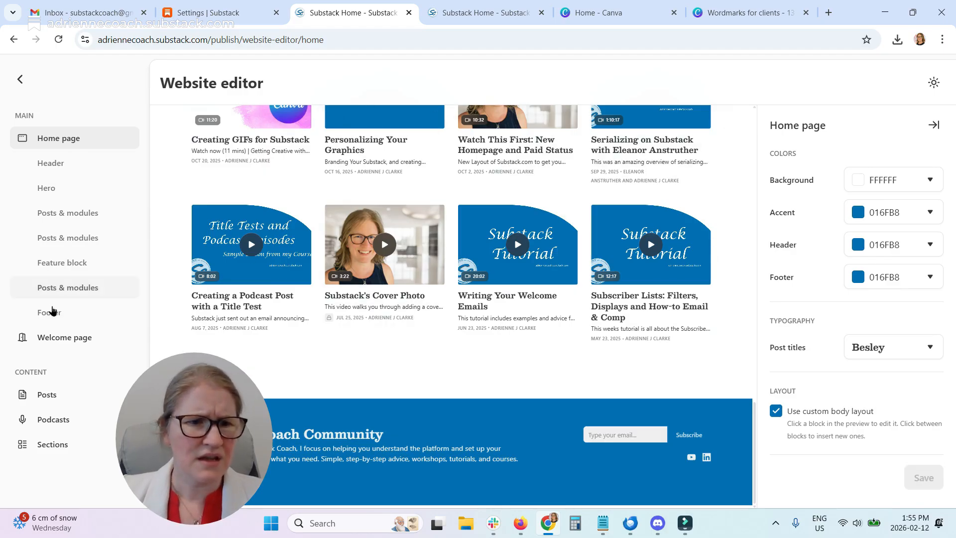
- Examine the Welcome page's separate background color option and its color choices, leaving the option off
click(62, 339)
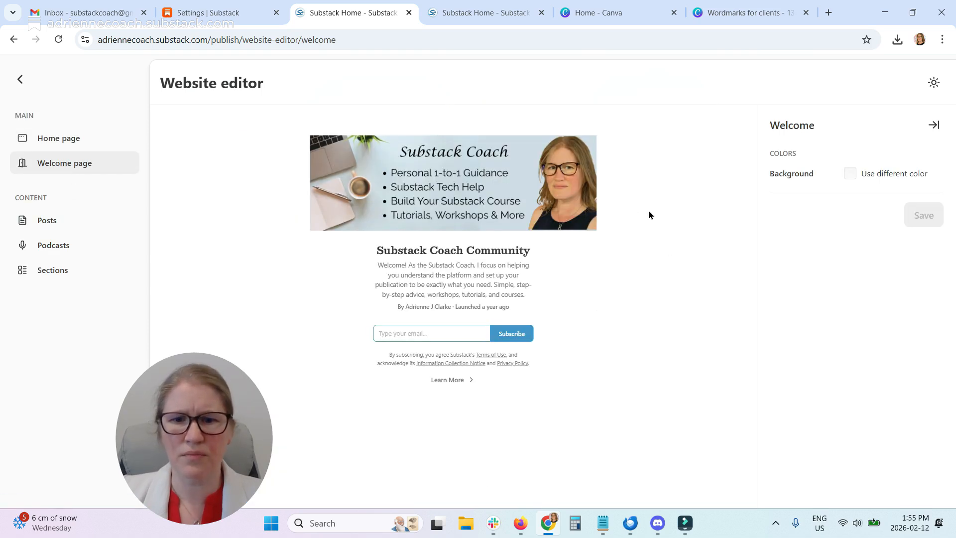
click(850, 174)
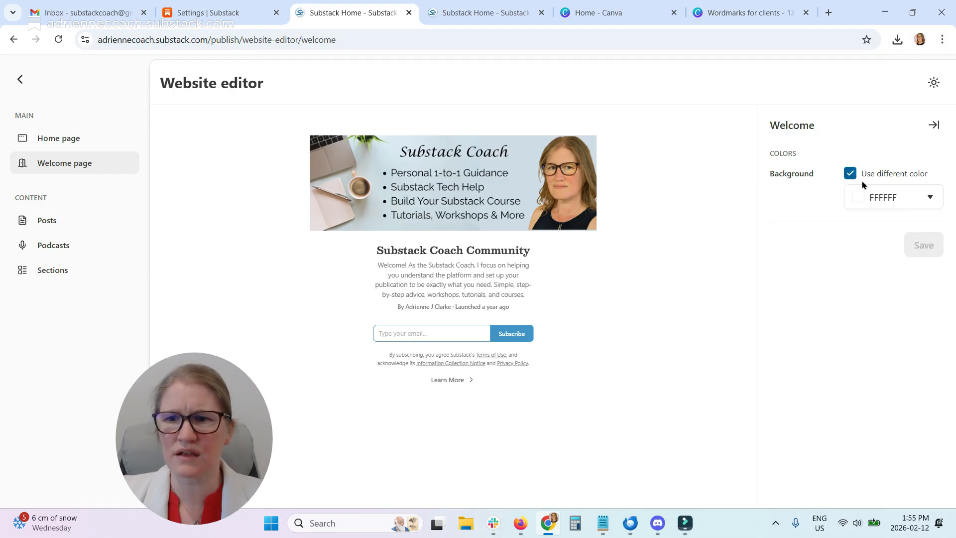
click(879, 199)
click(867, 382)
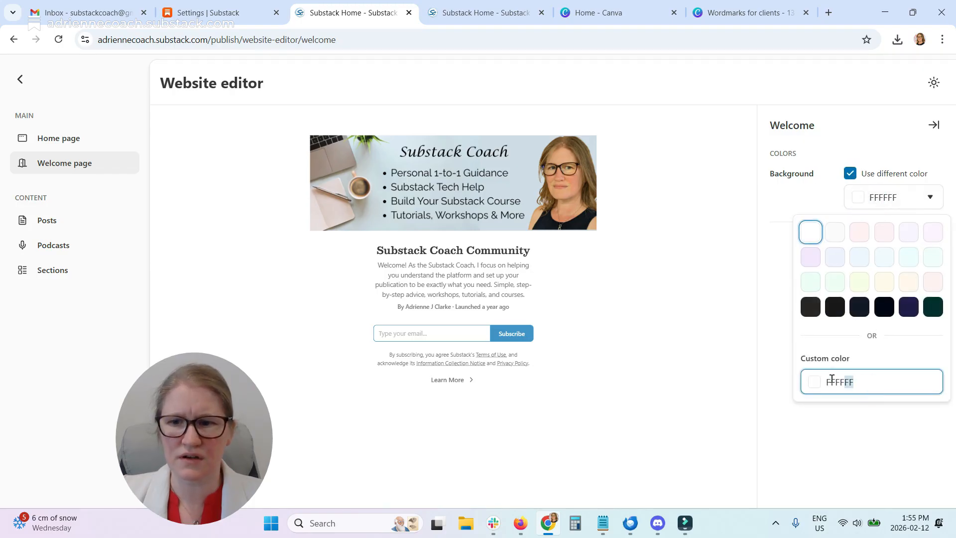
click(825, 422)
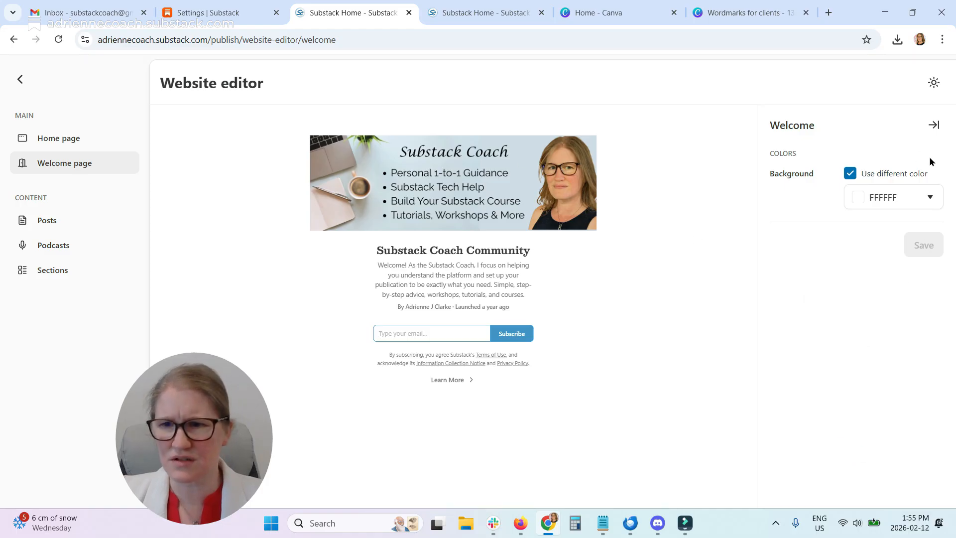
click(850, 173)
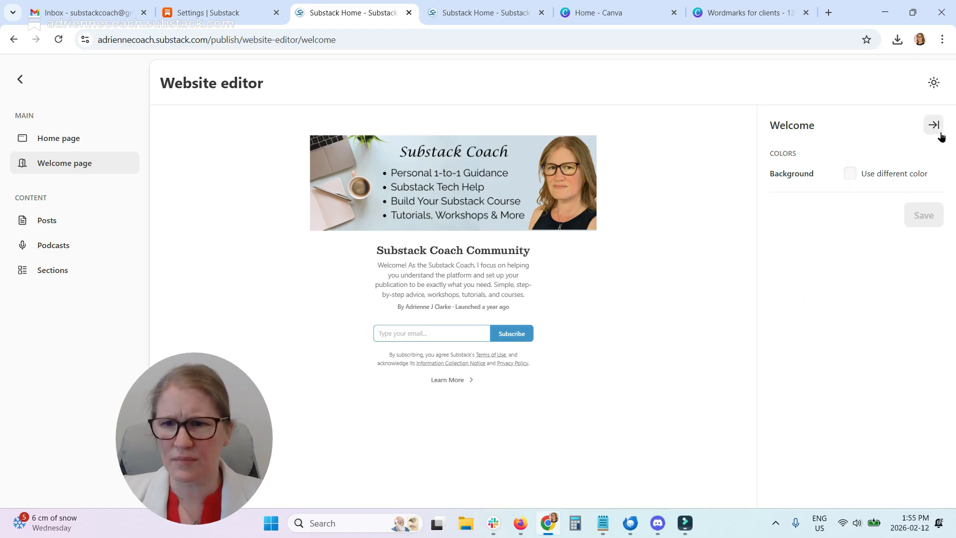
- Examine the body font and link style options for posts, keeping Sans and Colored links
click(51, 218)
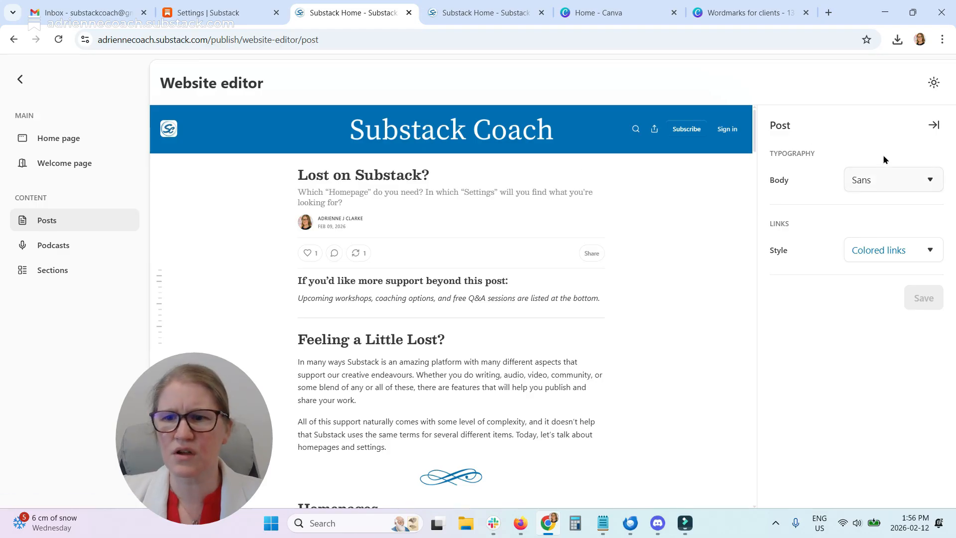
click(884, 184)
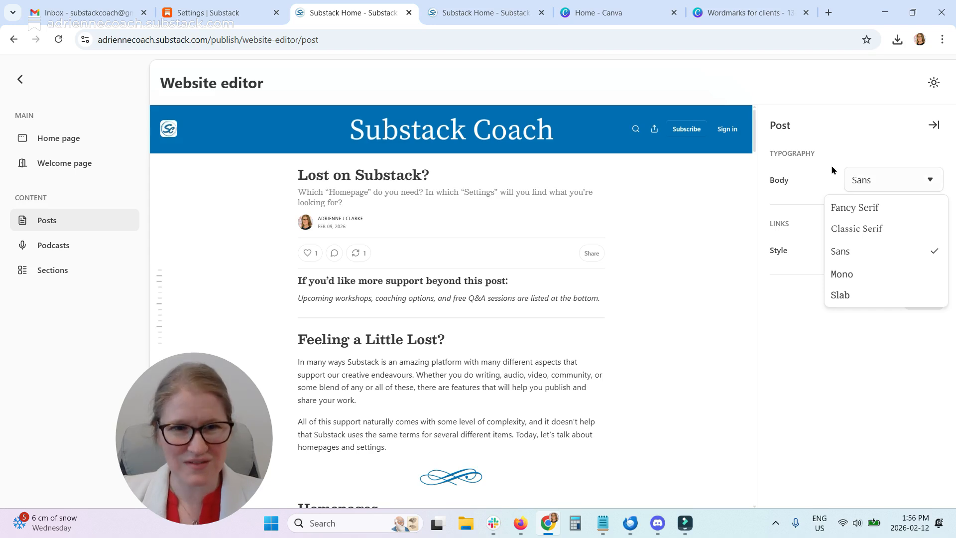
click(817, 163)
click(887, 256)
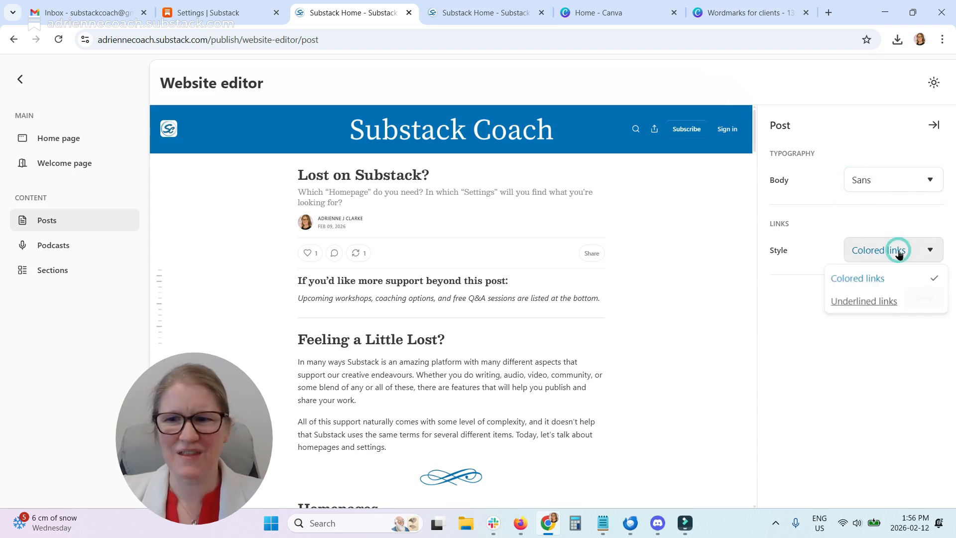
click(820, 237)
- Examine the Podcasts page's preview, hero and body layout options, keeping the Podcast Left hero and List body
click(64, 247)
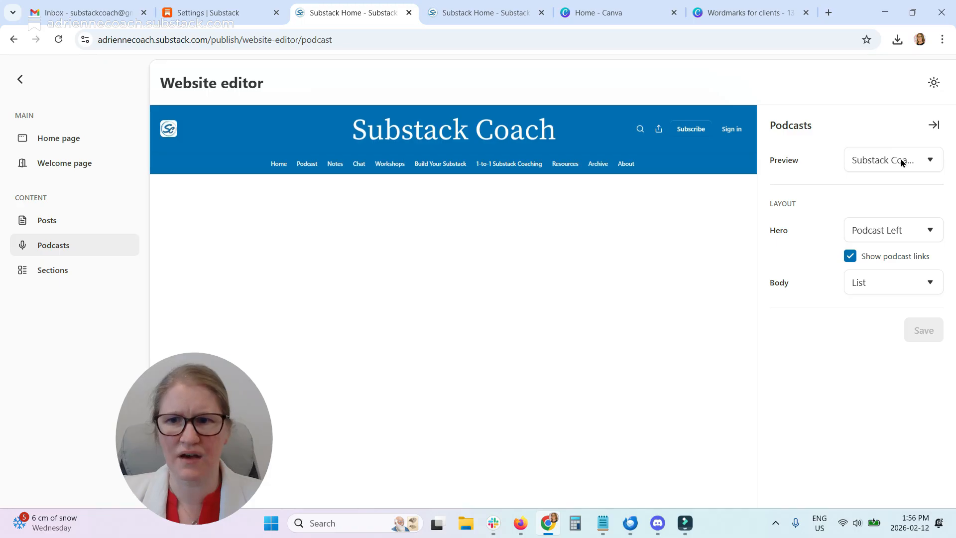
click(903, 161)
click(817, 156)
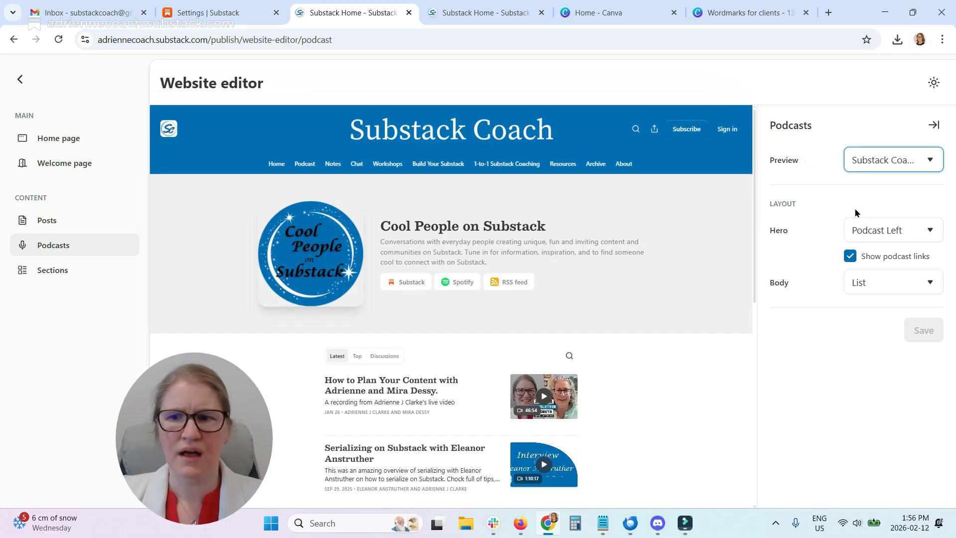
click(888, 230)
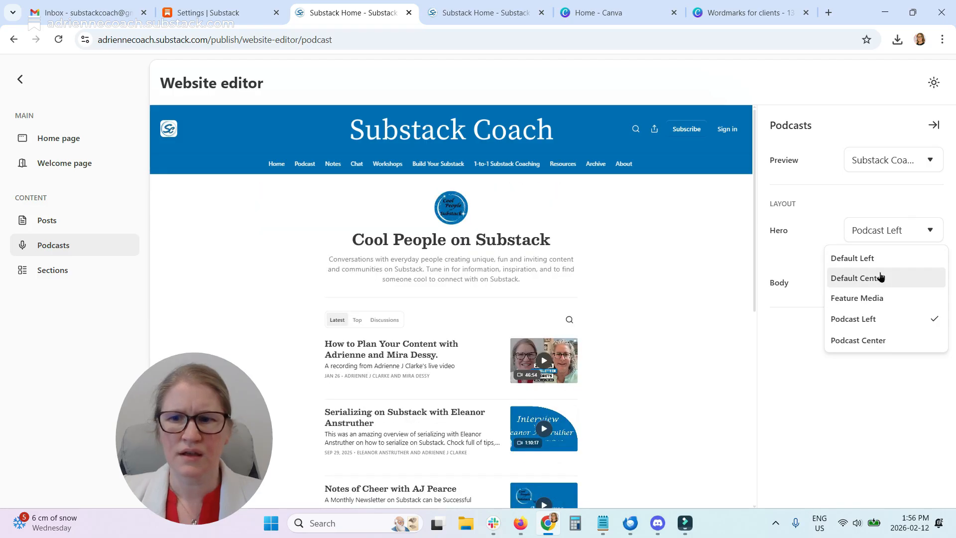
click(823, 206)
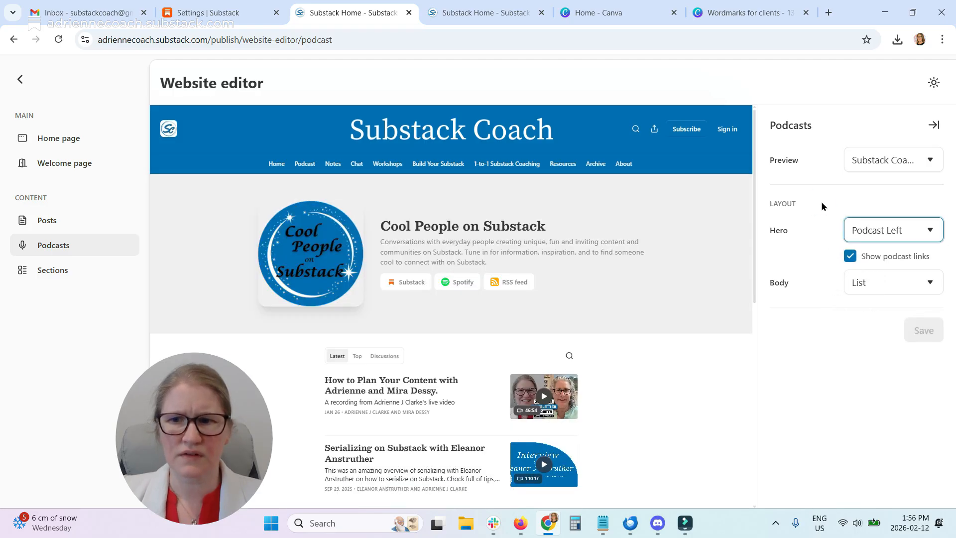
click(855, 289)
click(855, 289)
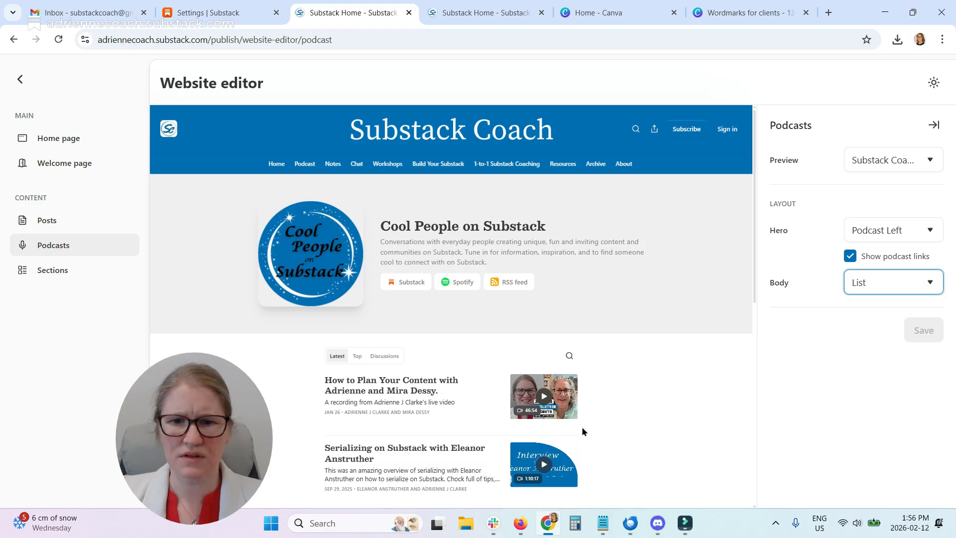
scroll(578, 421, down, 3)
- Examine the Sections page's preview and hero layout options and the Build Your Substack Course post list, keeping Default Center
click(64, 269)
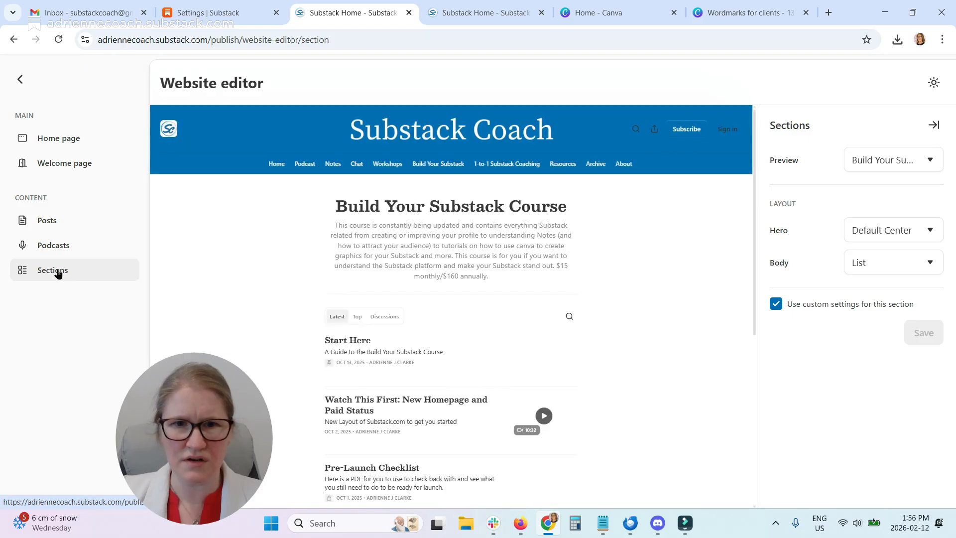
click(904, 159)
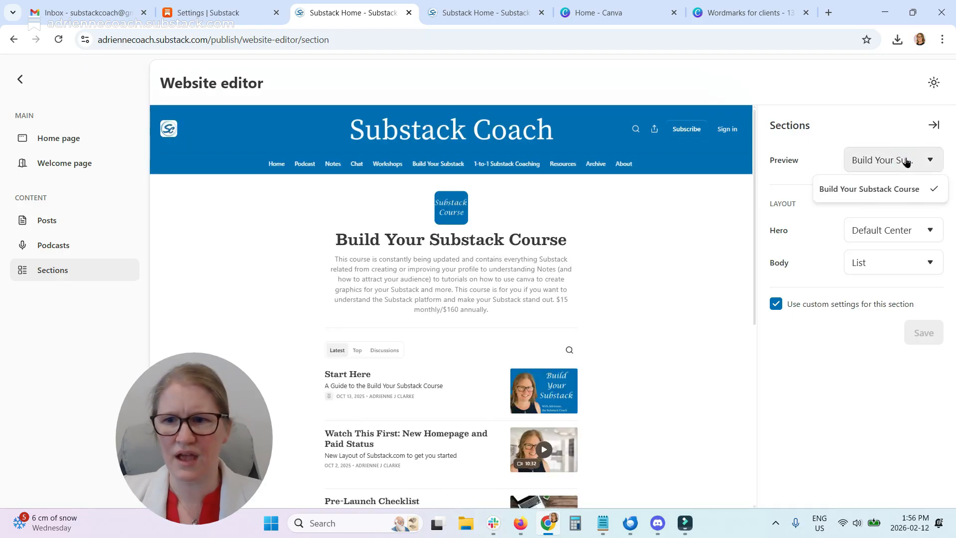
click(905, 161)
click(905, 161)
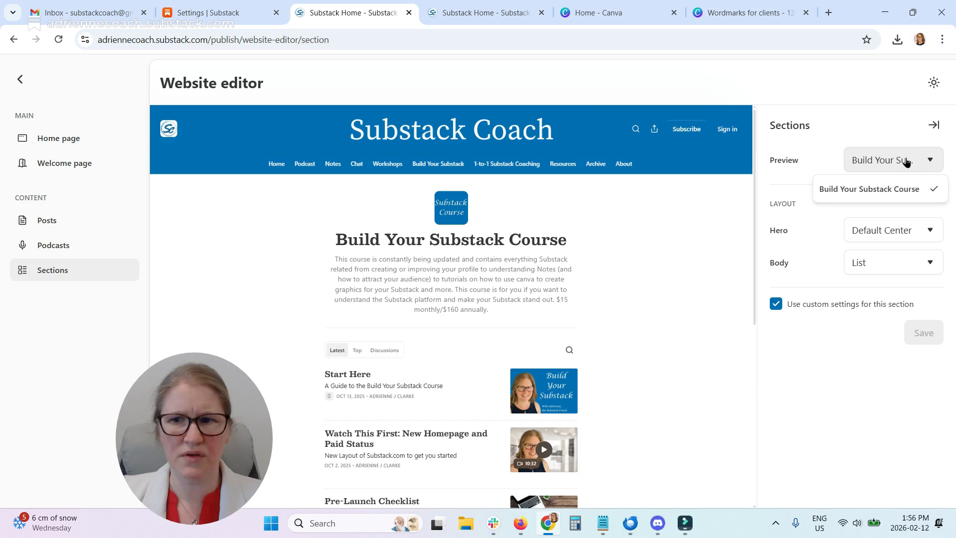
click(804, 151)
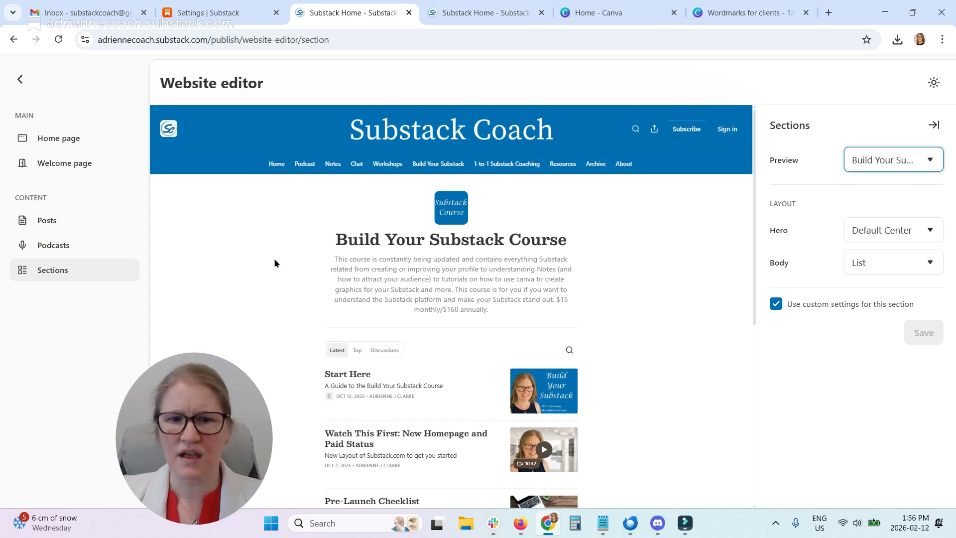
click(871, 229)
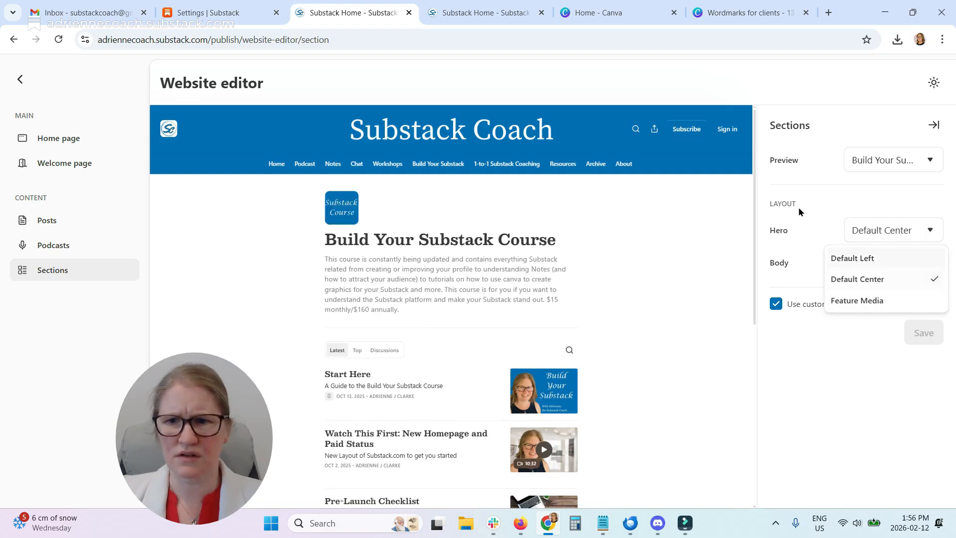
click(799, 207)
scroll(396, 418, down, 2)
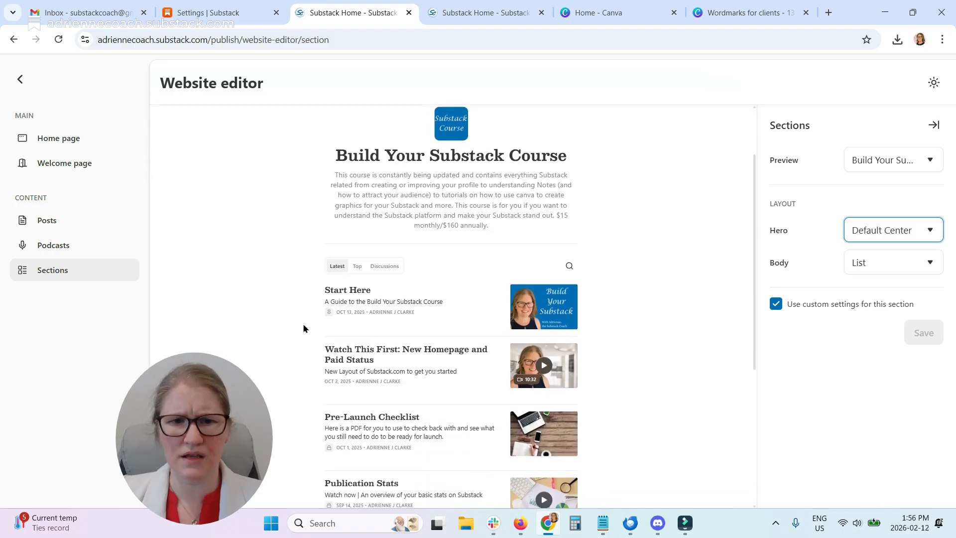
scroll(403, 325, down, 4)
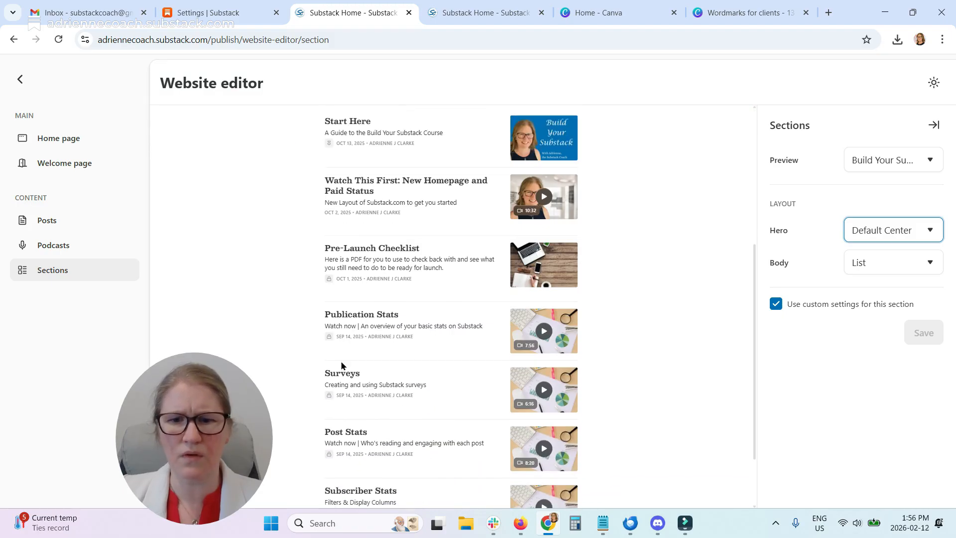
scroll(598, 374, up, 5)
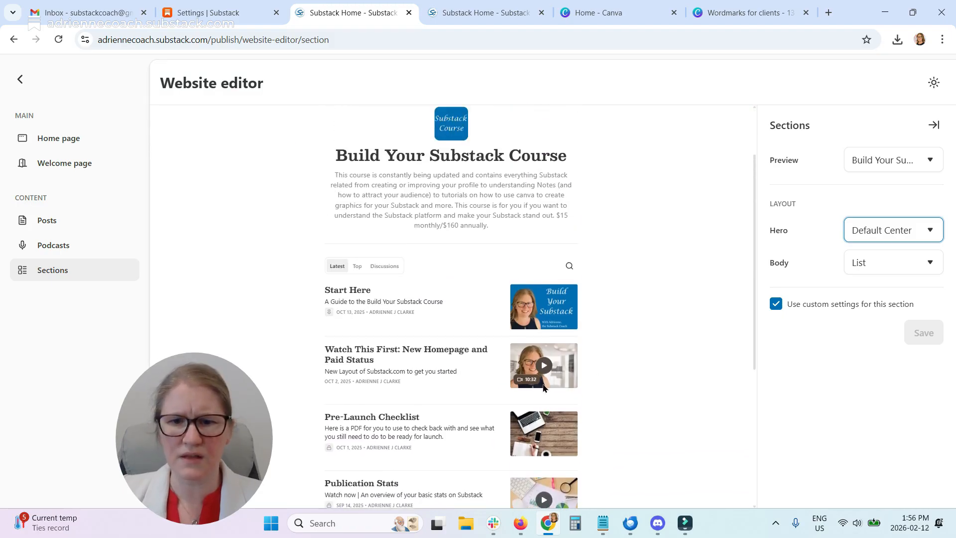
scroll(670, 387, up, 2)
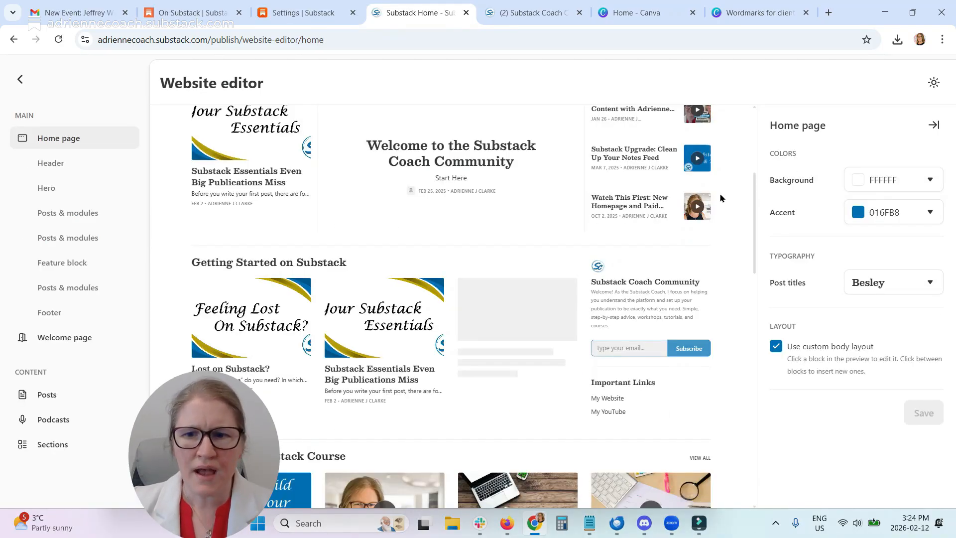
- Try a new Posts & modules block just above the home page footer, examine its layout and source options, and discard it
scroll(720, 194, up, 3)
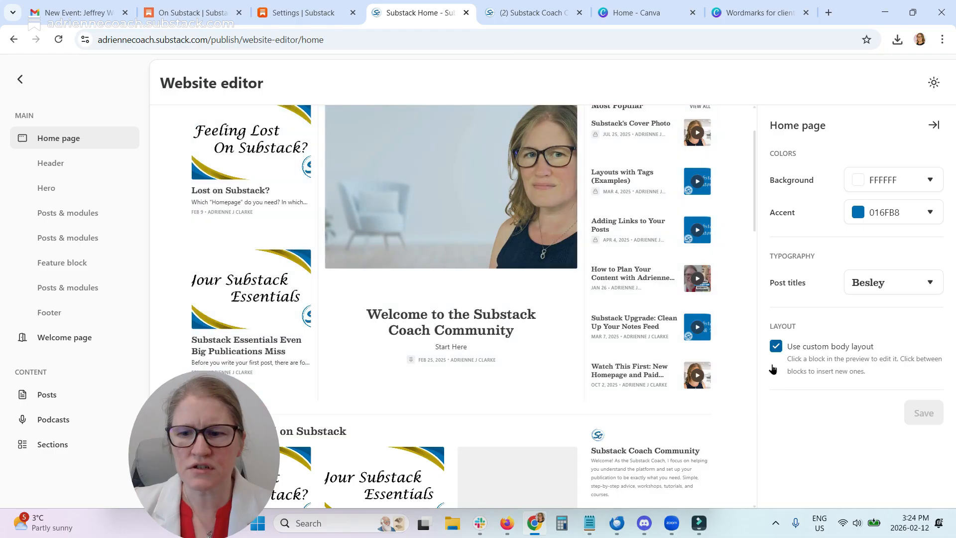
scroll(742, 323, up, 2)
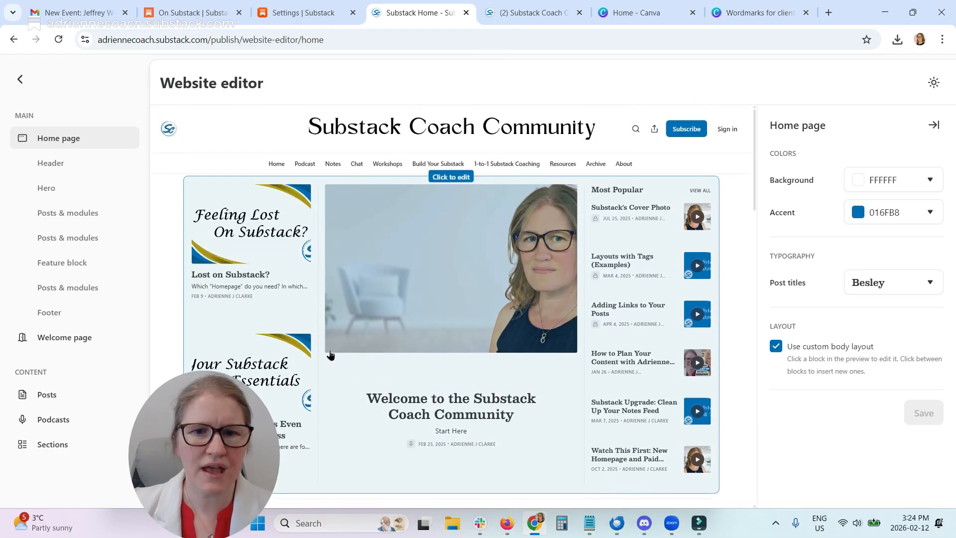
scroll(615, 309, down, 1)
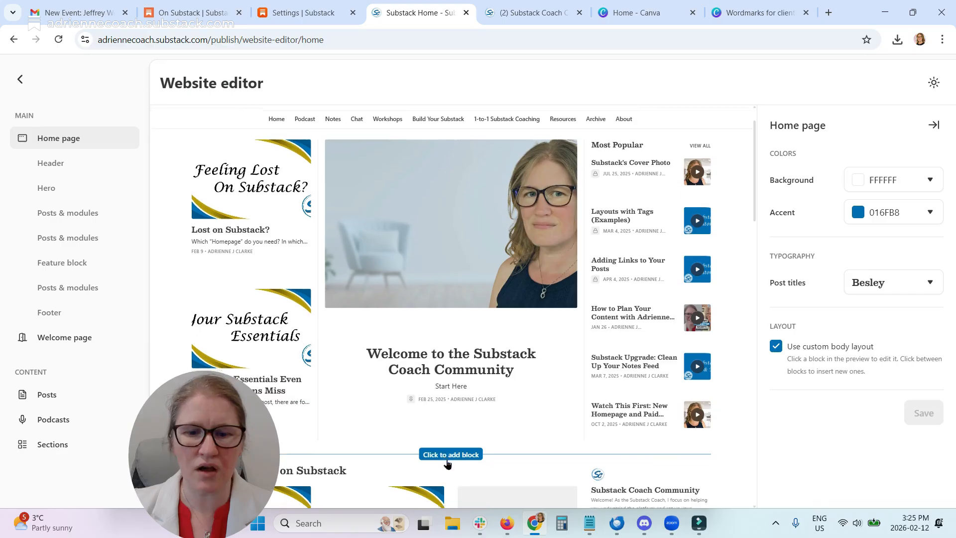
scroll(445, 459, down, 7)
scroll(449, 463, down, 10)
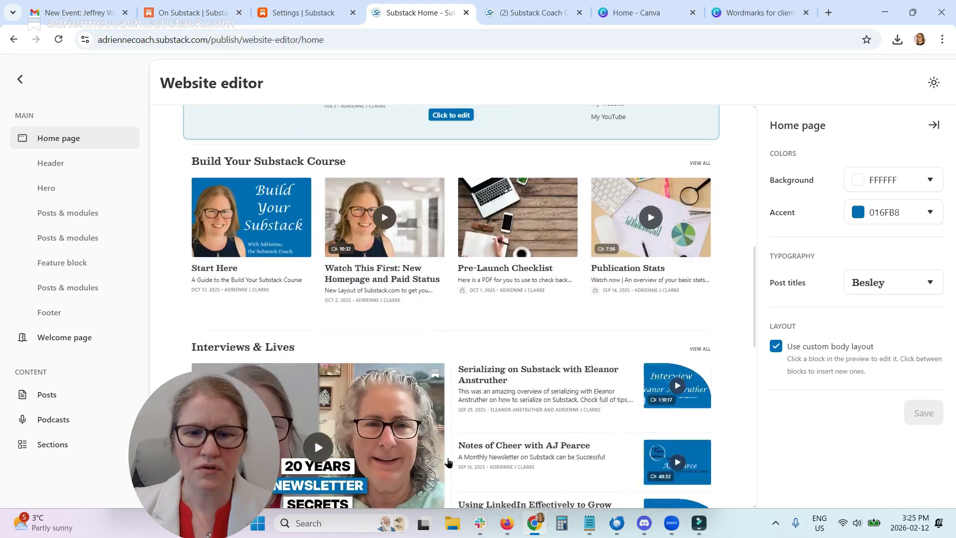
scroll(448, 462, down, 3)
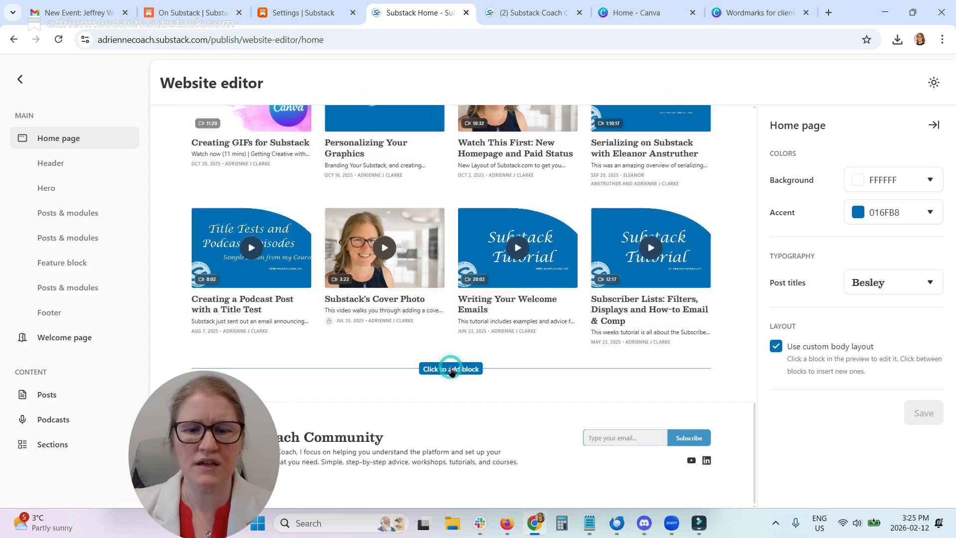
click(451, 369)
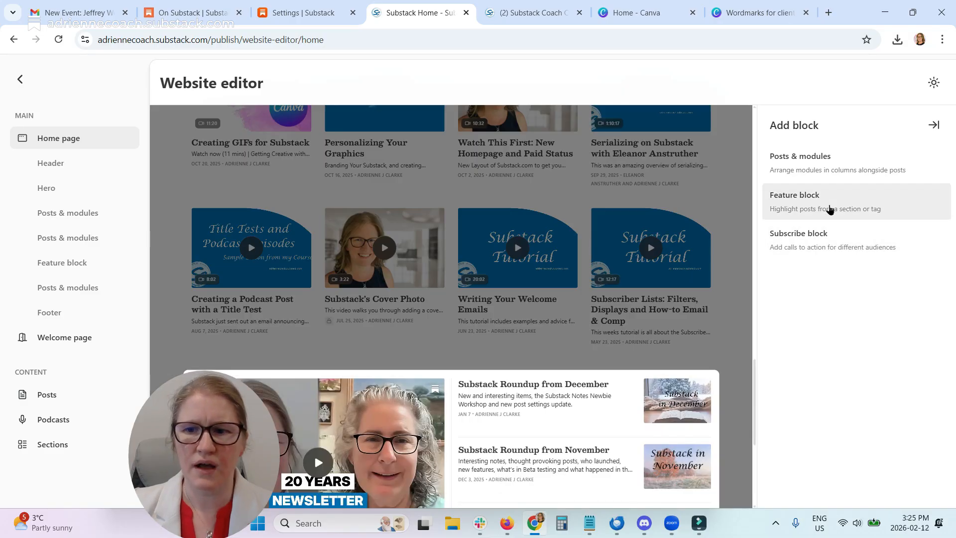
click(834, 168)
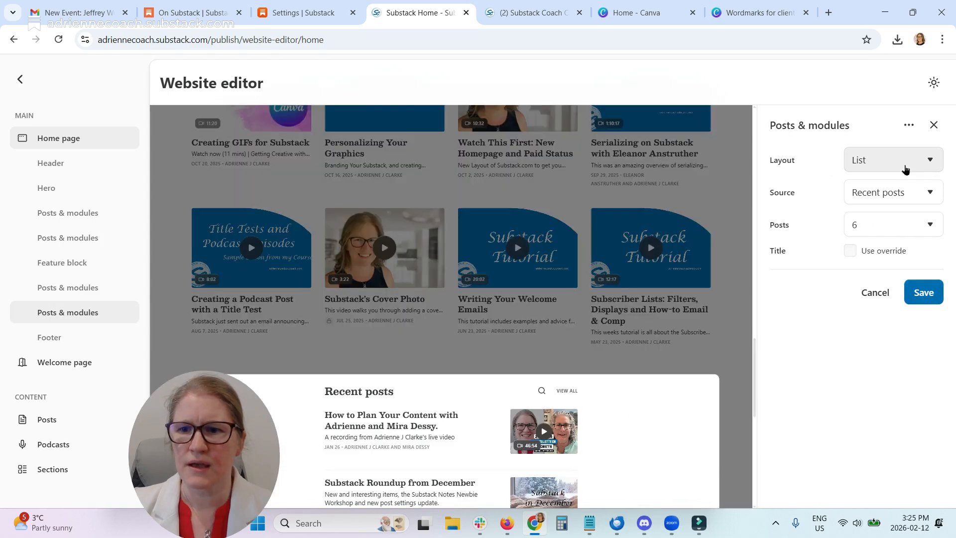
click(930, 158)
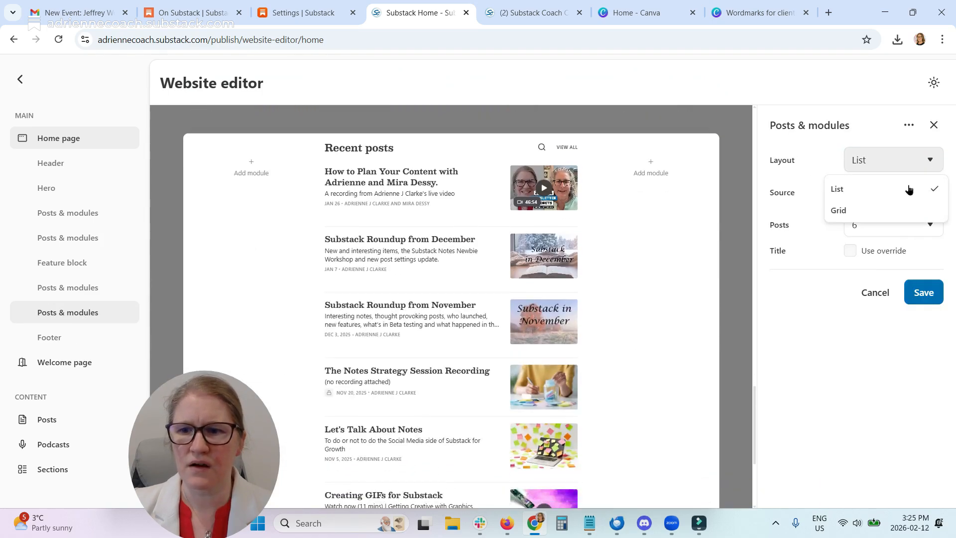
click(821, 160)
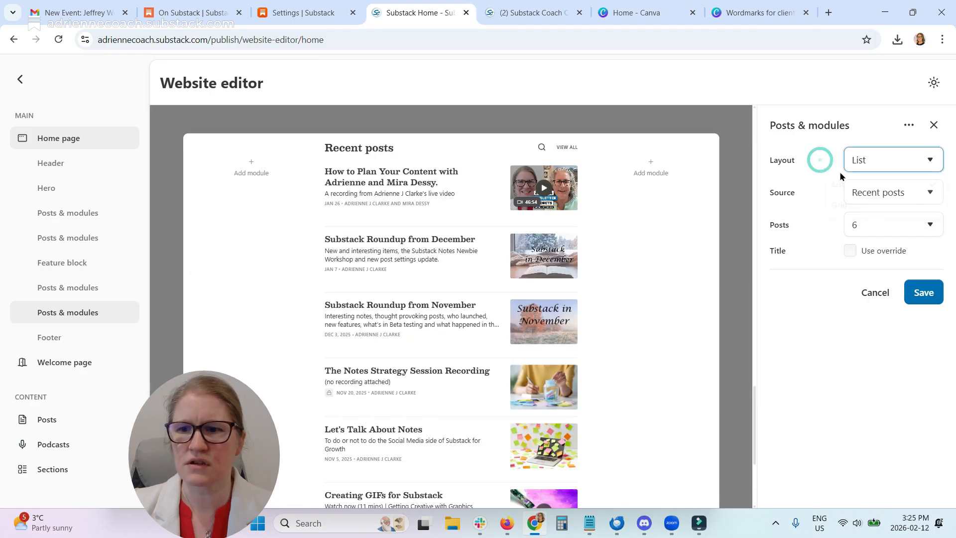
click(886, 195)
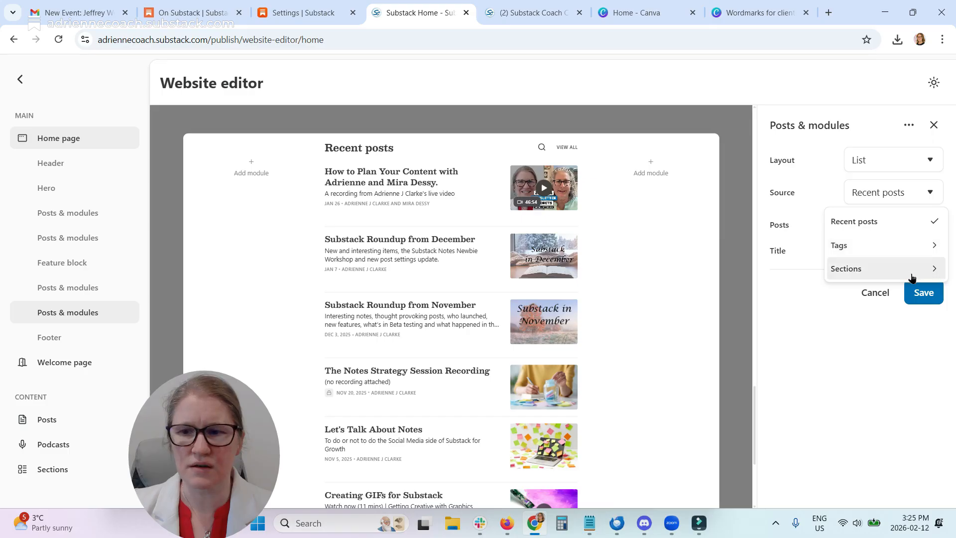
click(812, 172)
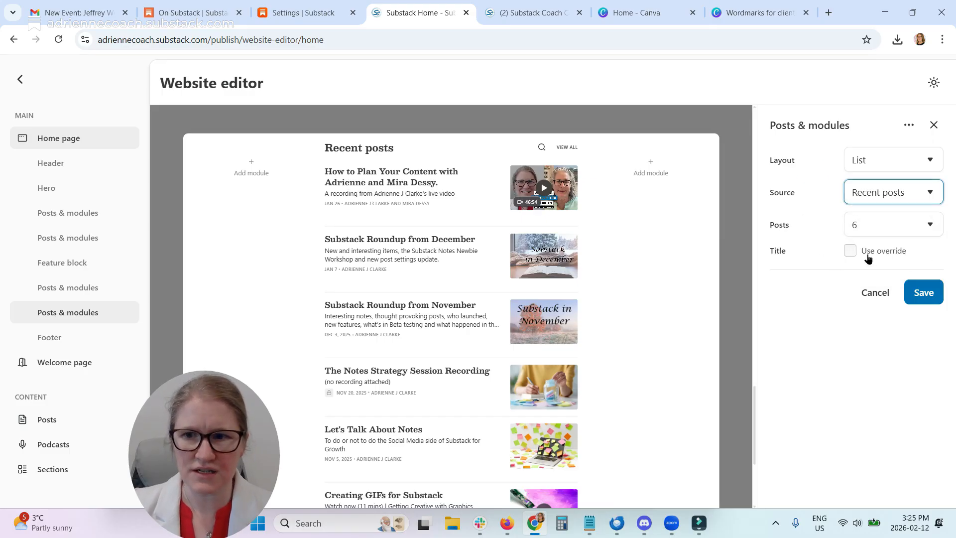
click(875, 293)
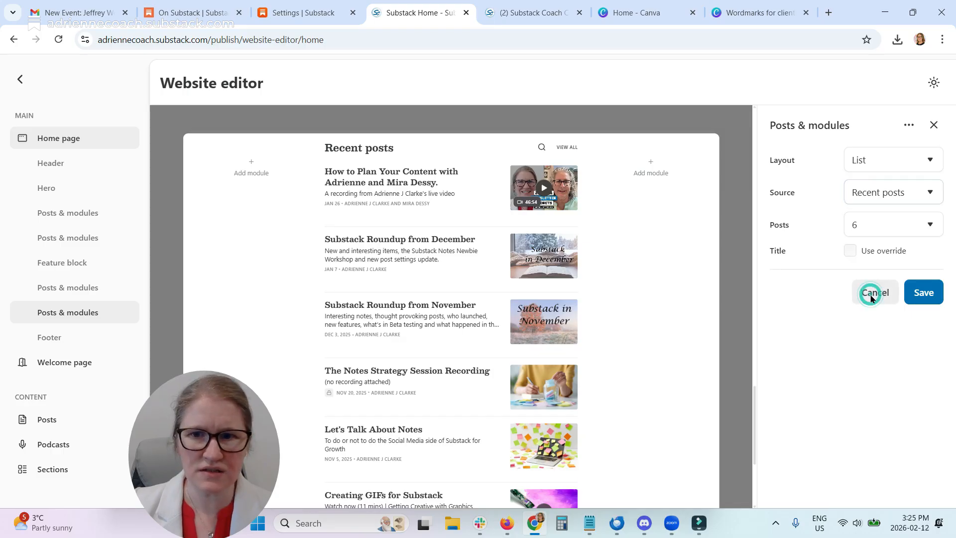
scroll(535, 337, up, 1)
scroll(537, 340, up, 1)
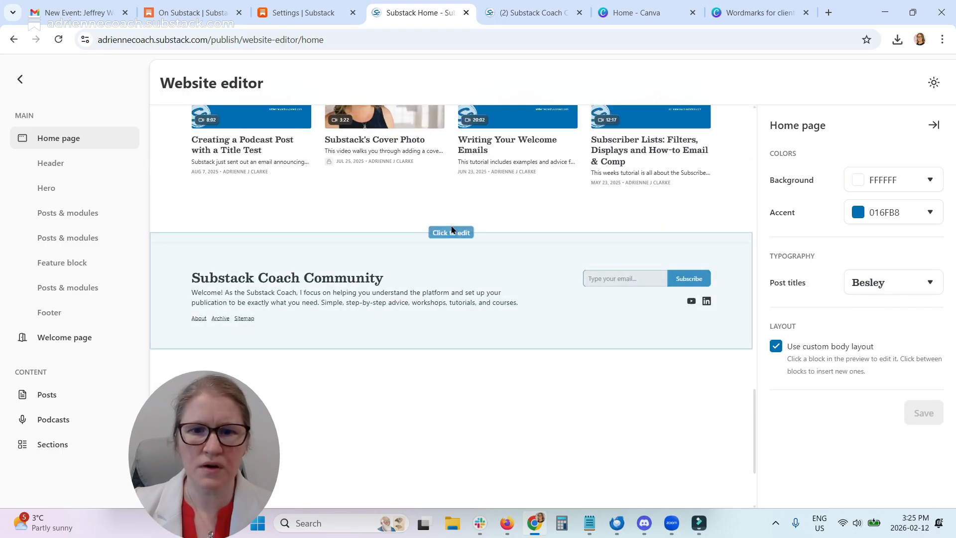
scroll(450, 231, up, 2)
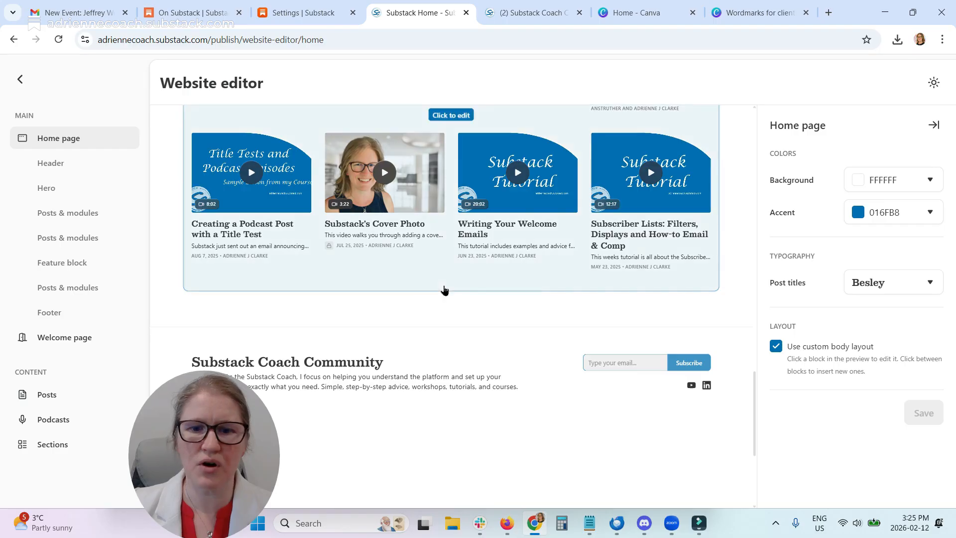
mouse_move(445, 291)
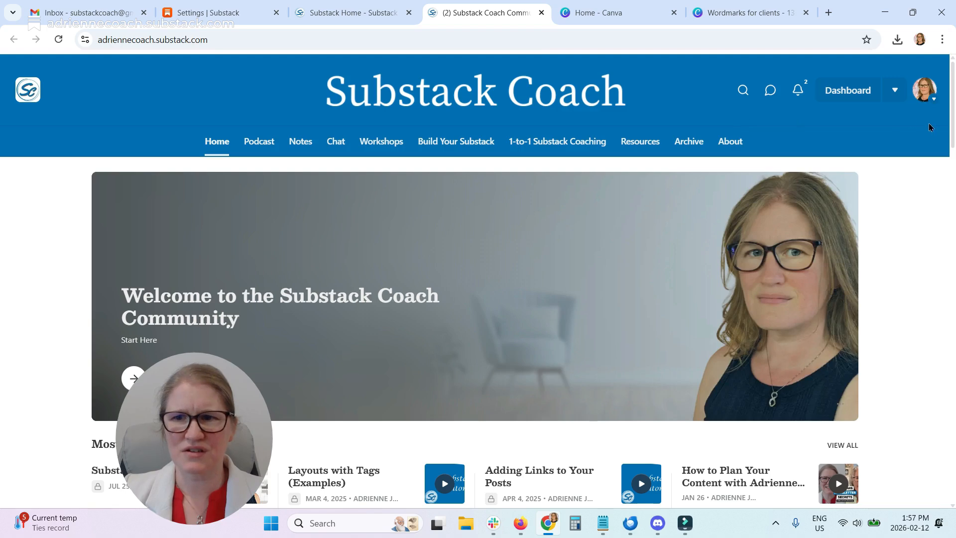
- Review the published home page on the live site from the header through all blocks to the footer
scroll(927, 277, down, 7)
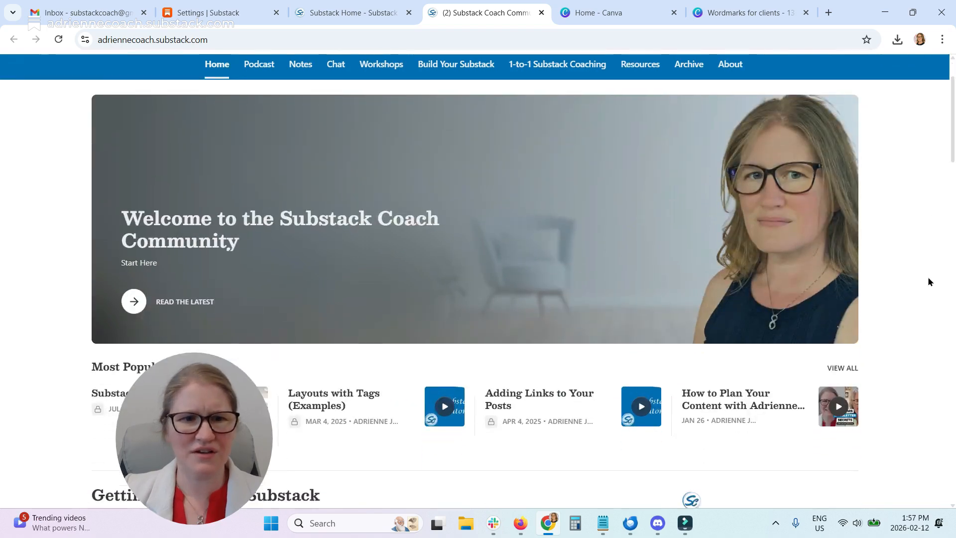
scroll(929, 282, down, 6)
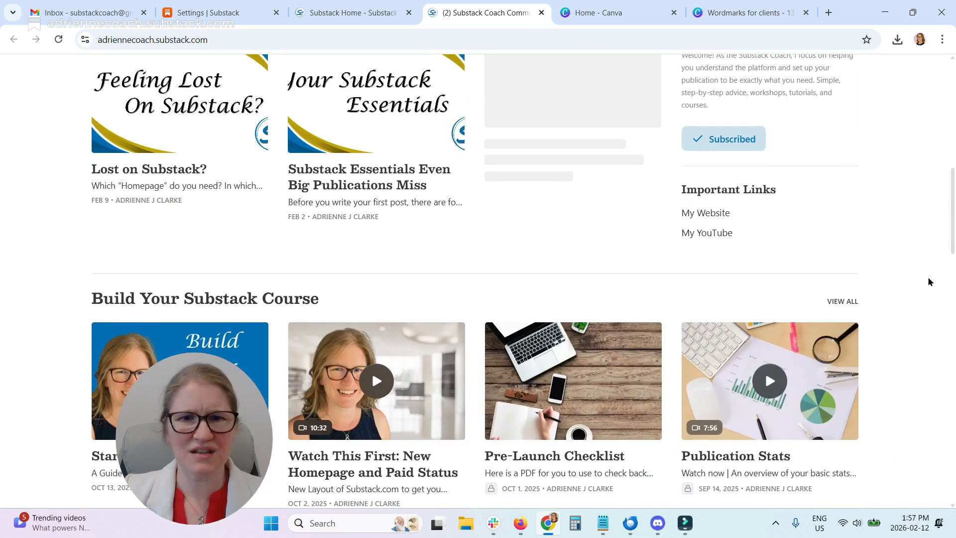
scroll(929, 282, down, 9)
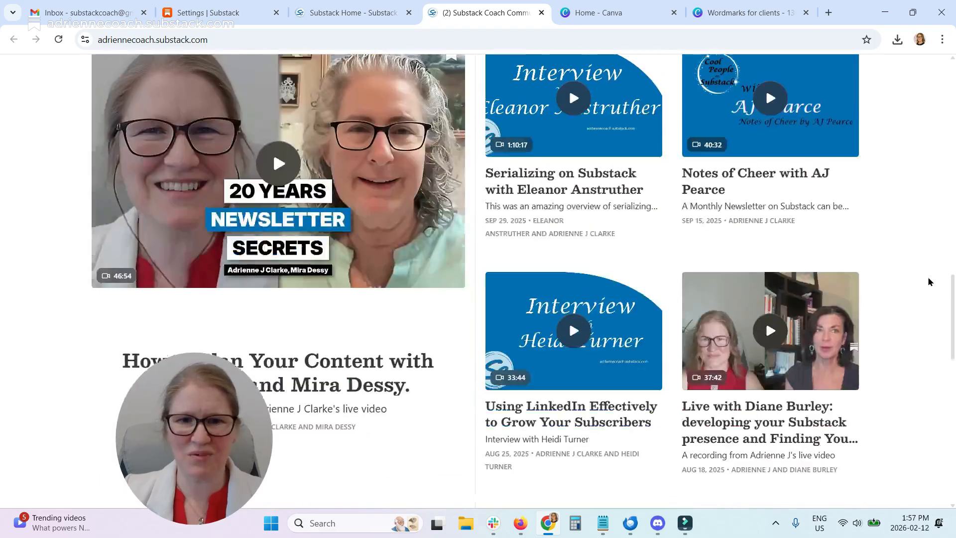
scroll(929, 282, down, 9)
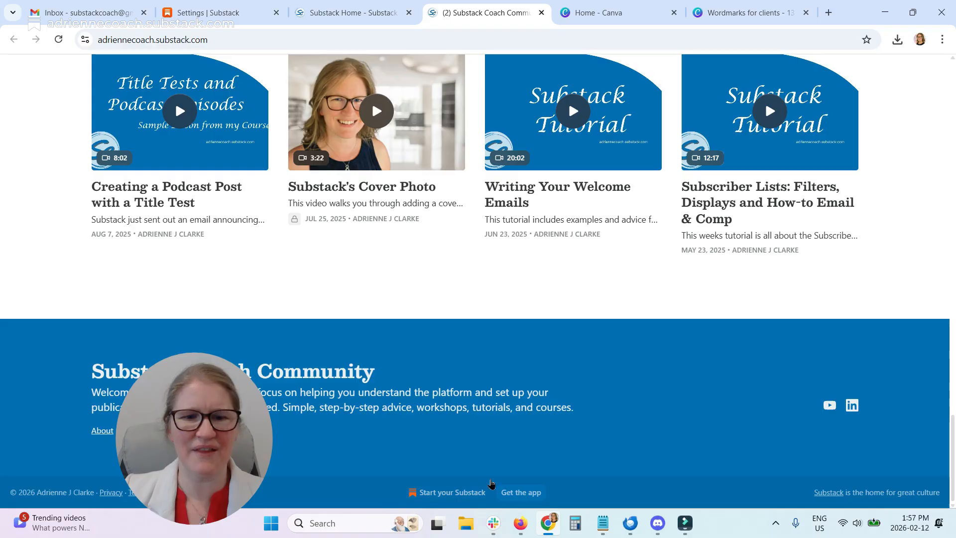
scroll(865, 435, up, 15)
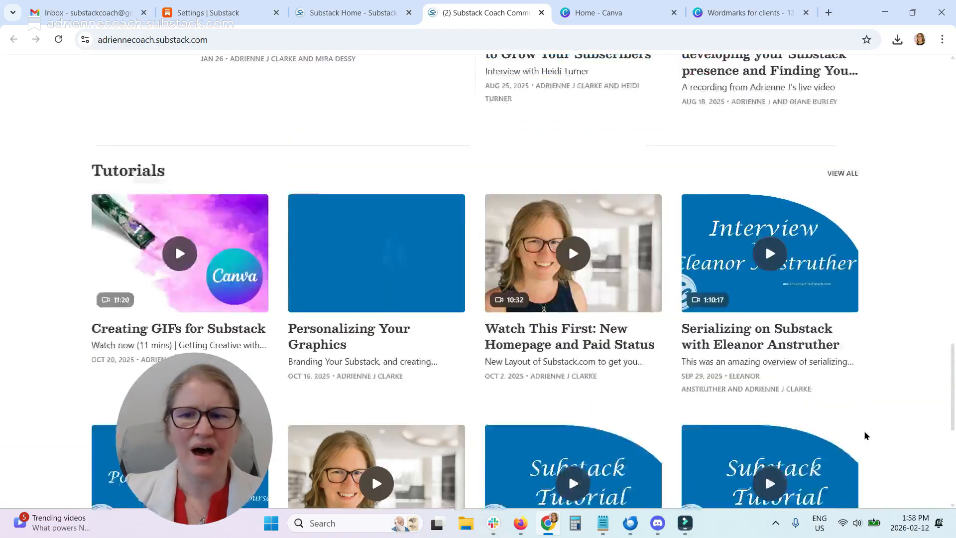
scroll(864, 428, up, 20)
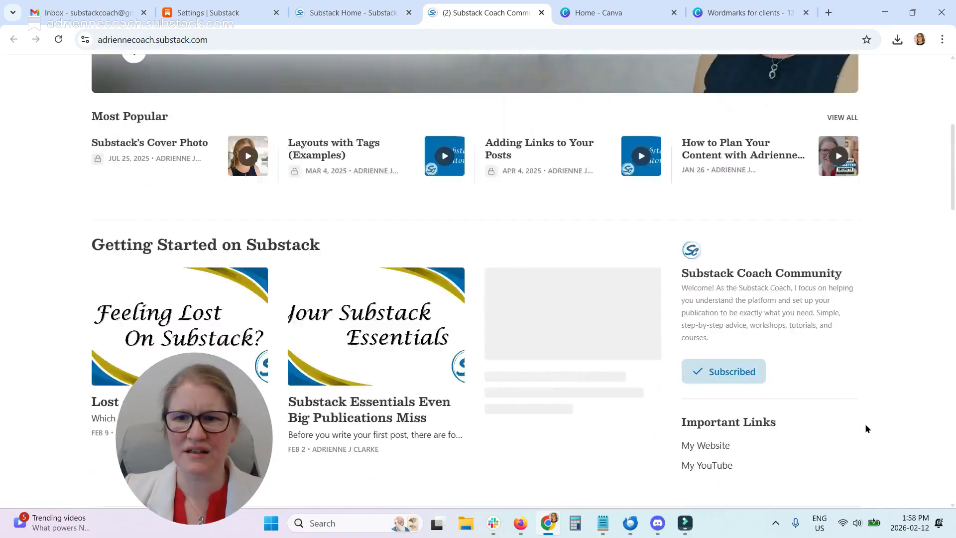
scroll(866, 428, up, 2)
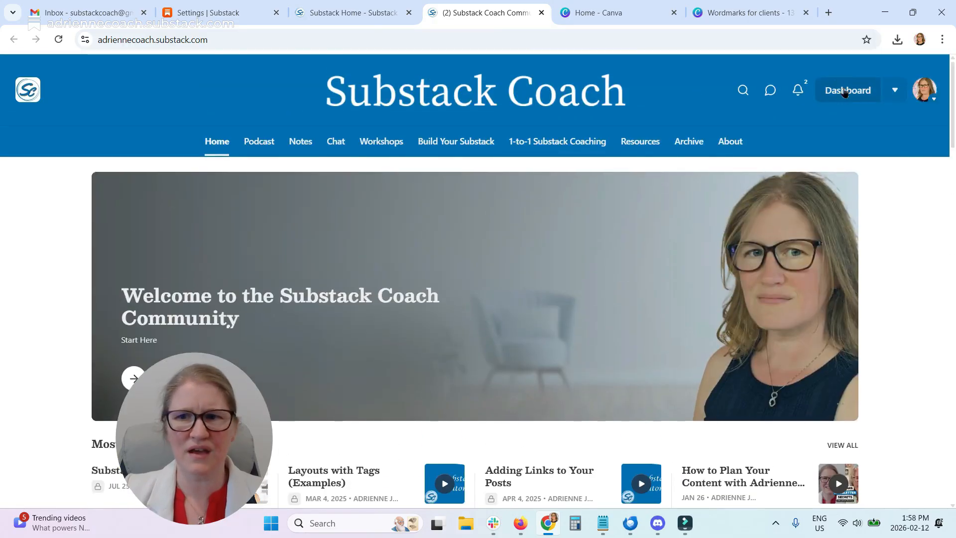
scroll(820, 241, down, 5)
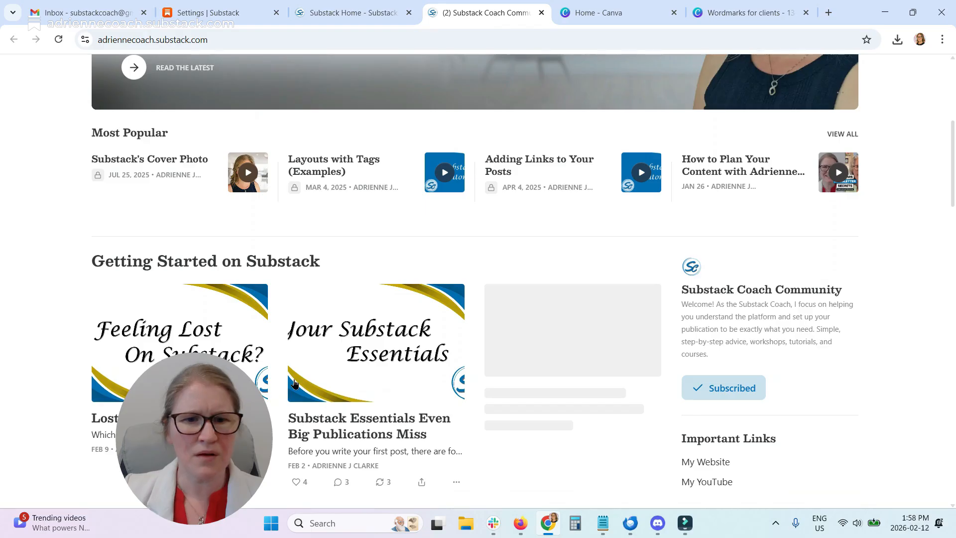
scroll(915, 381, up, 5)
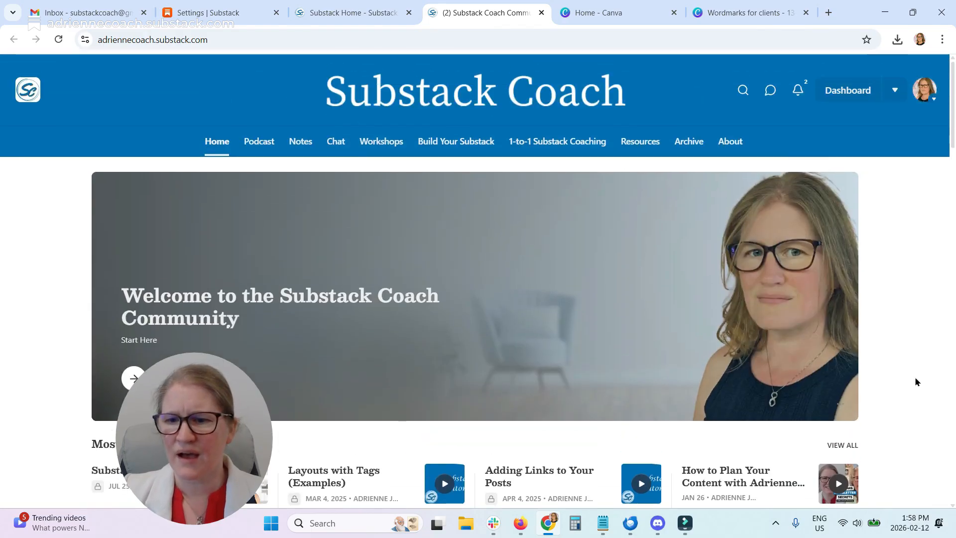